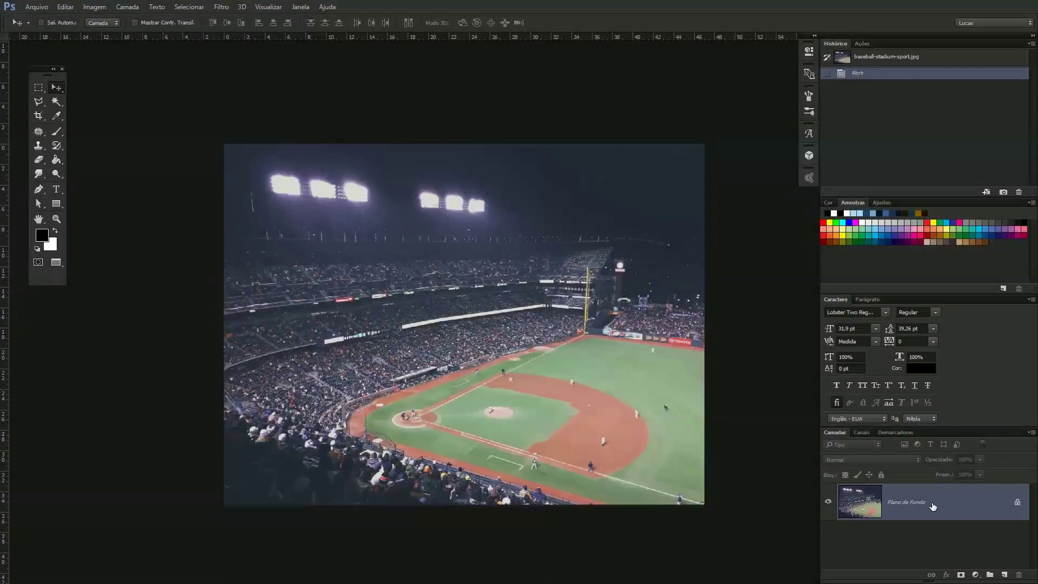
Duplicate the background photo layer and rename the copy 'Tilt-shift'
key(ctrl+j)
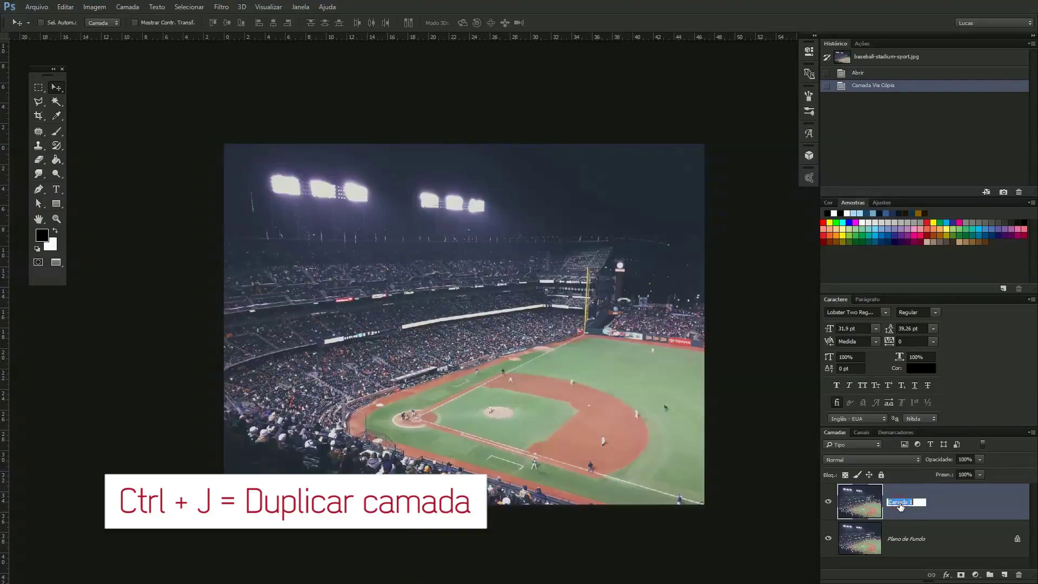
text(Tilt-s)
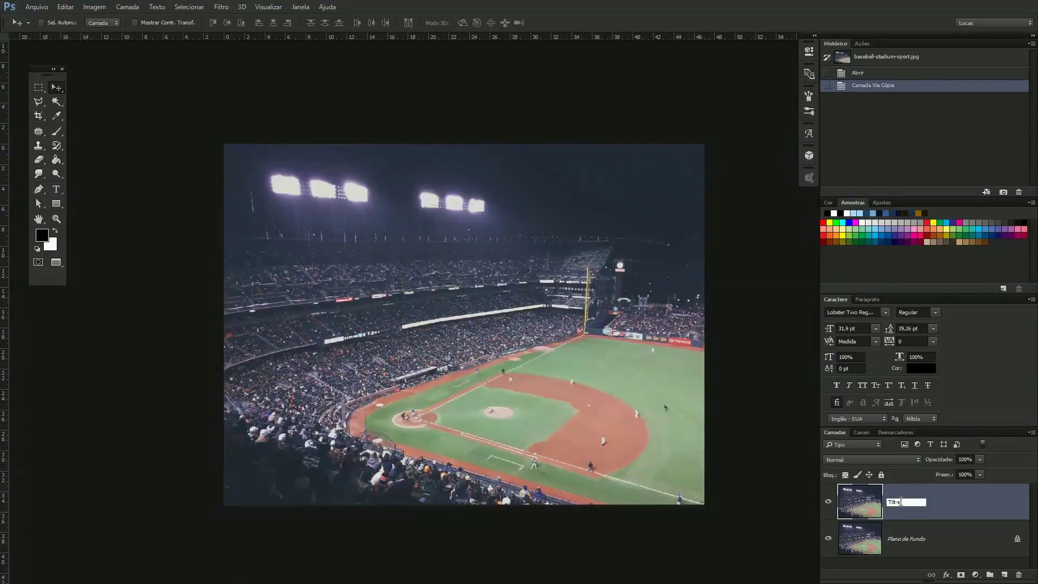
text(hift)
key(Return)
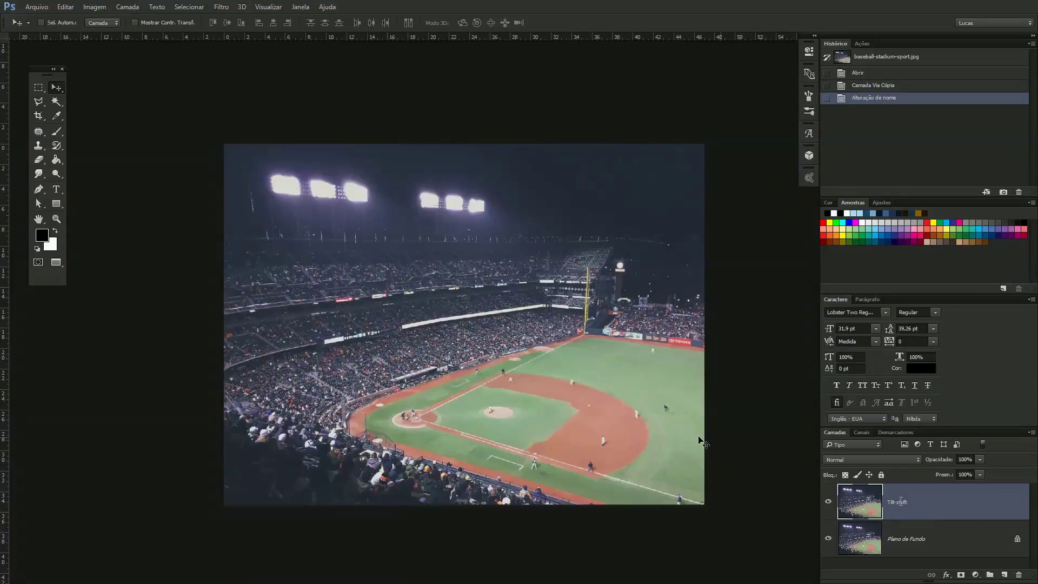
click(221, 7)
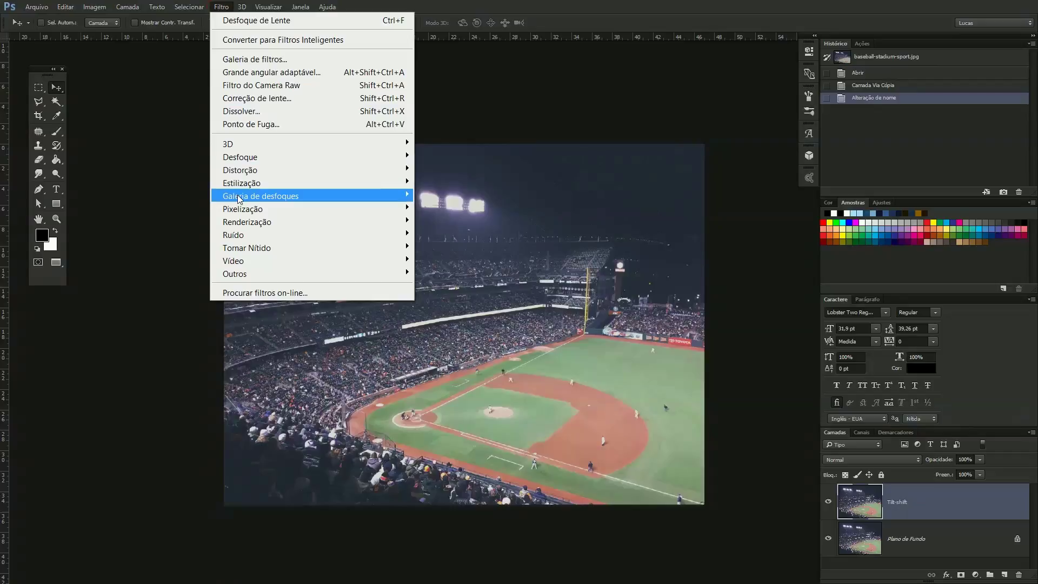
Preview the Inclinação-Shift blur, trying a rotated focus band before undoing it back to horizontal
mouse_move(260, 196)
click(160, 227)
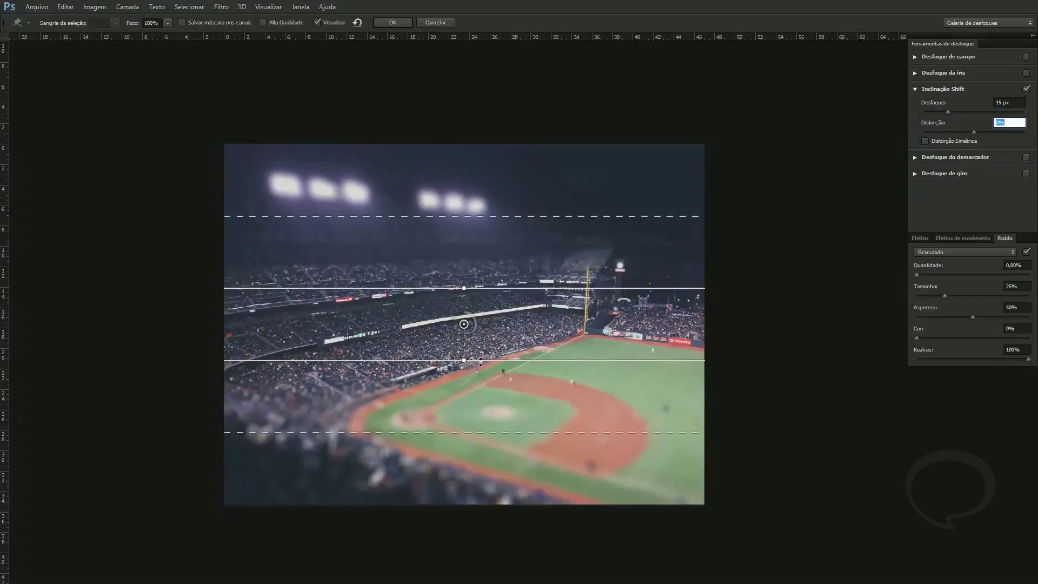
drag(466, 361, 485, 357)
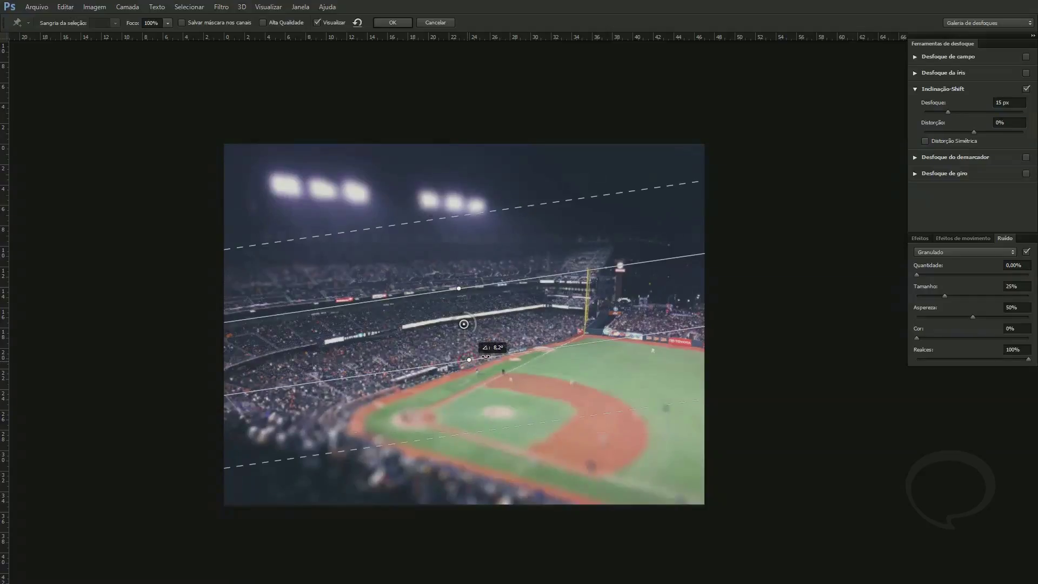
drag(431, 355, 485, 335)
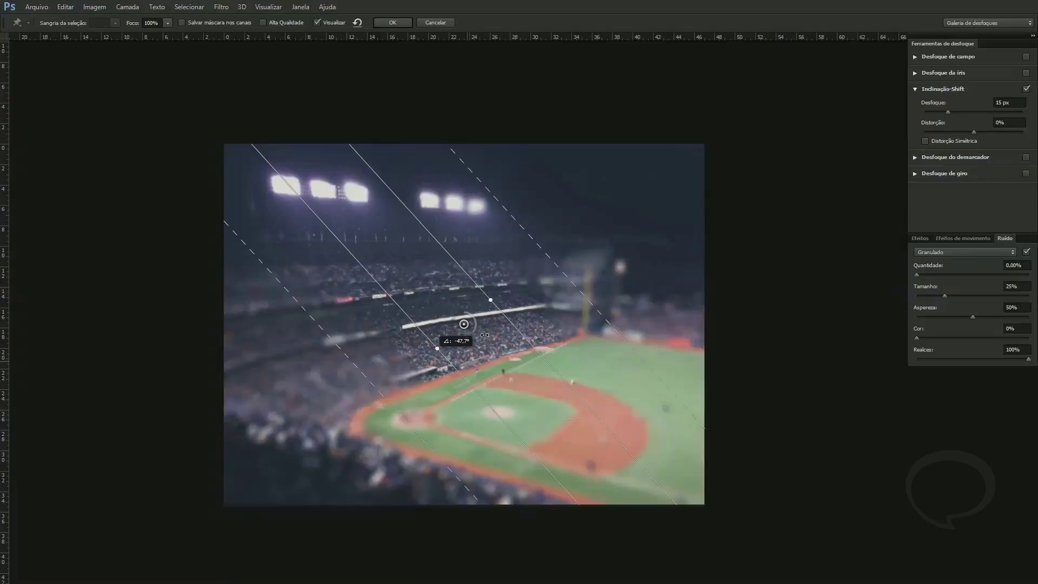
key(ctrl+z)
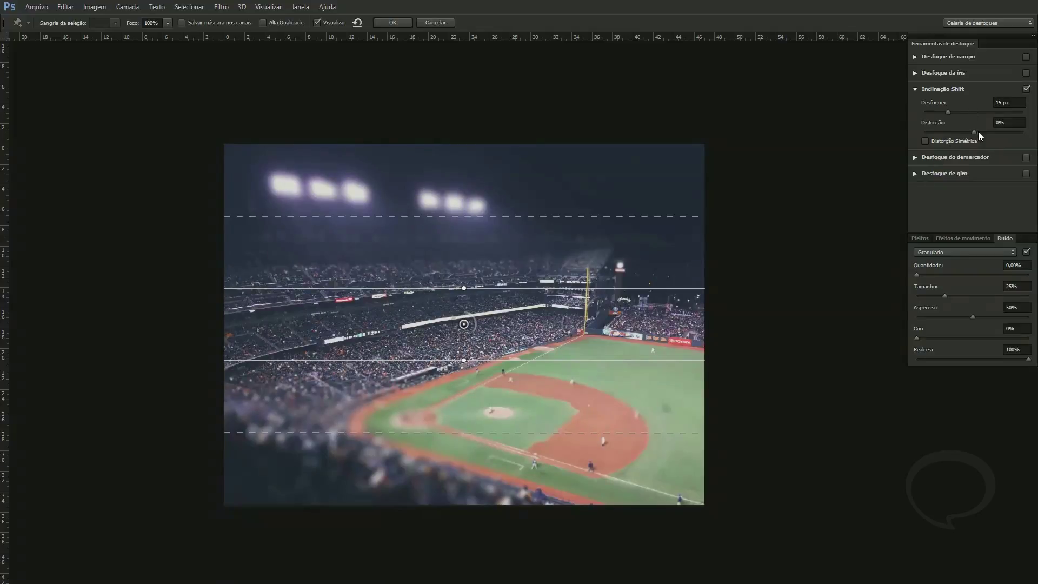
Set tilt-shift distortion to 50% and blur to 41 px, moving the focus band onto the infield
drag(974, 132, 997, 132)
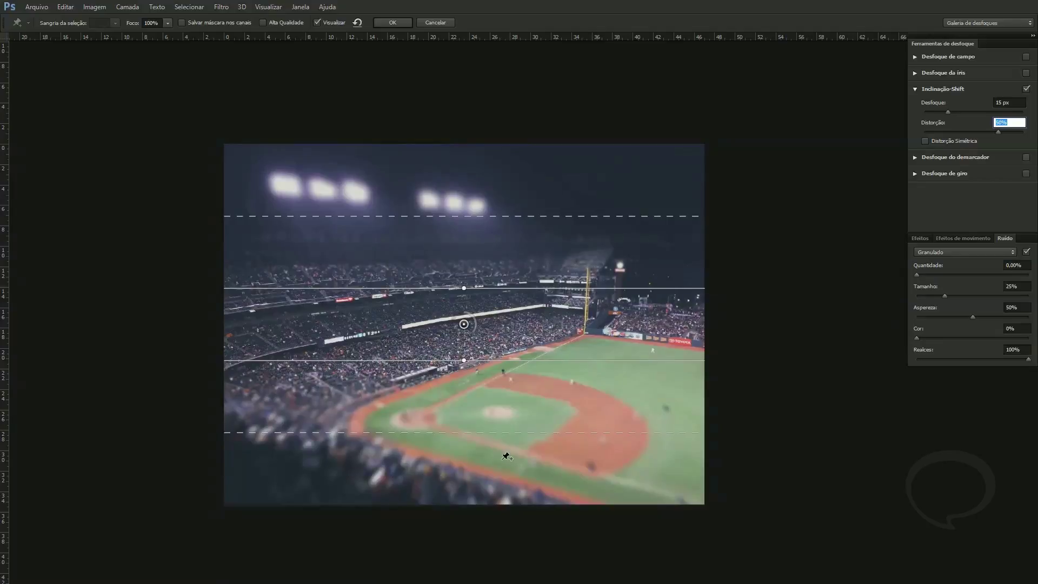
key(shift+Tab)
text(2)
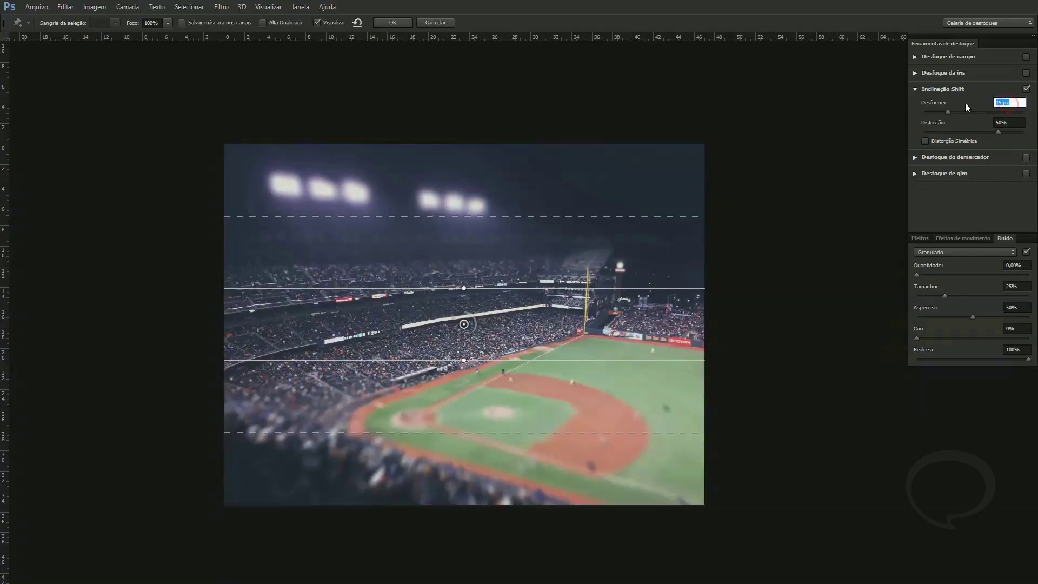
text(0)
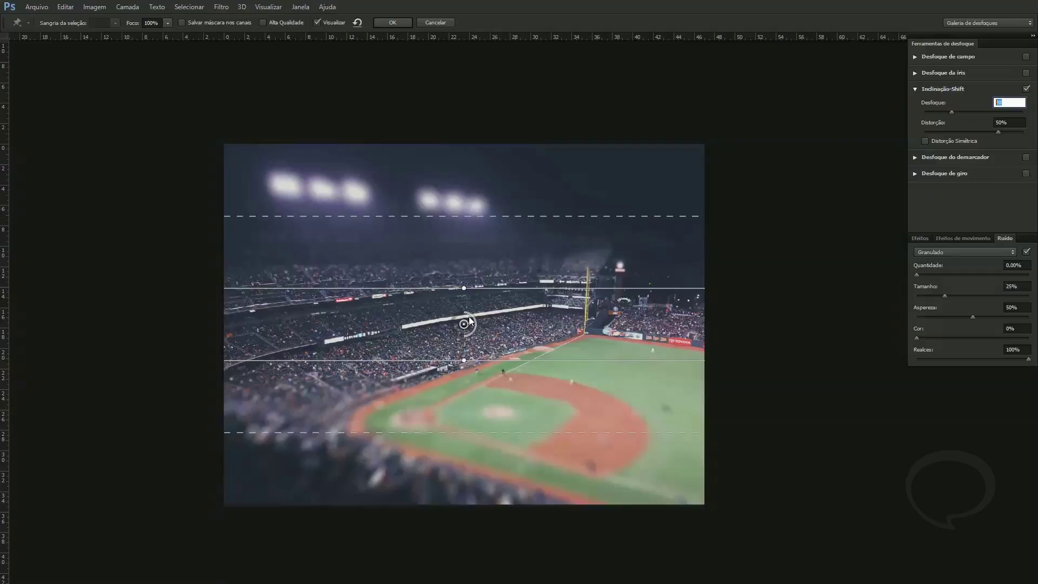
drag(474, 332, 469, 341)
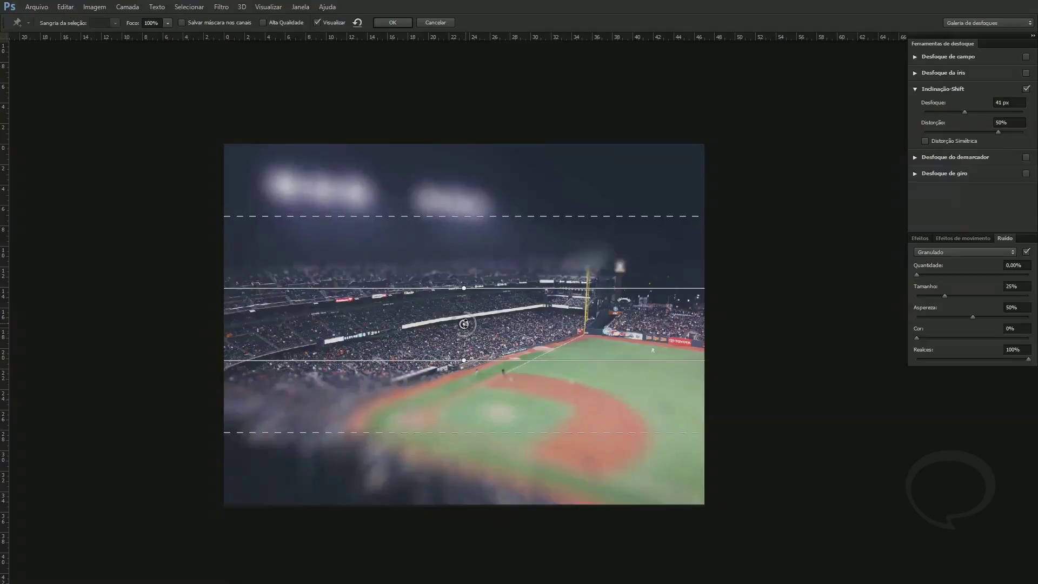
drag(466, 336, 466, 338)
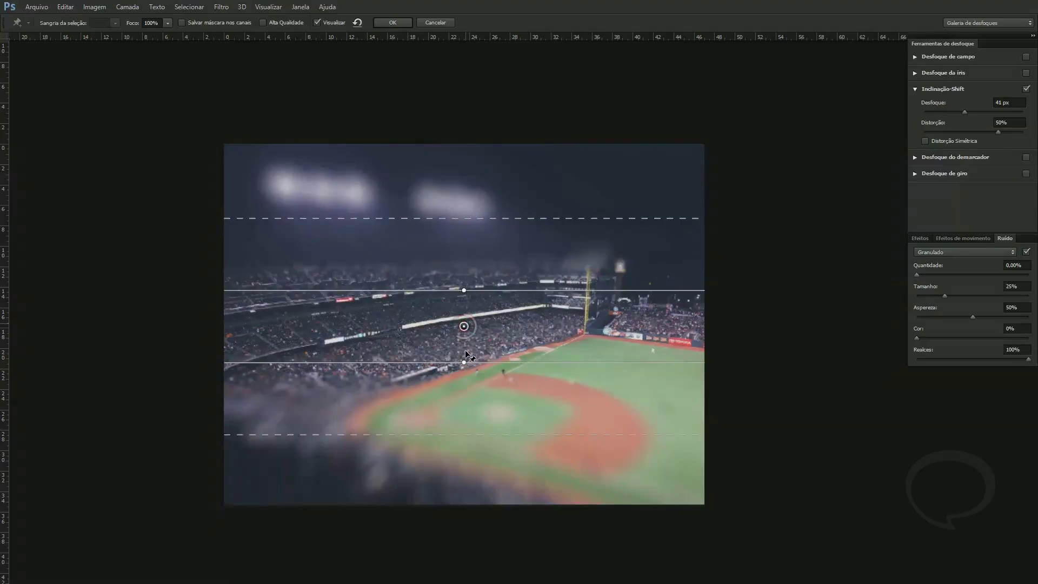
drag(463, 326, 469, 367)
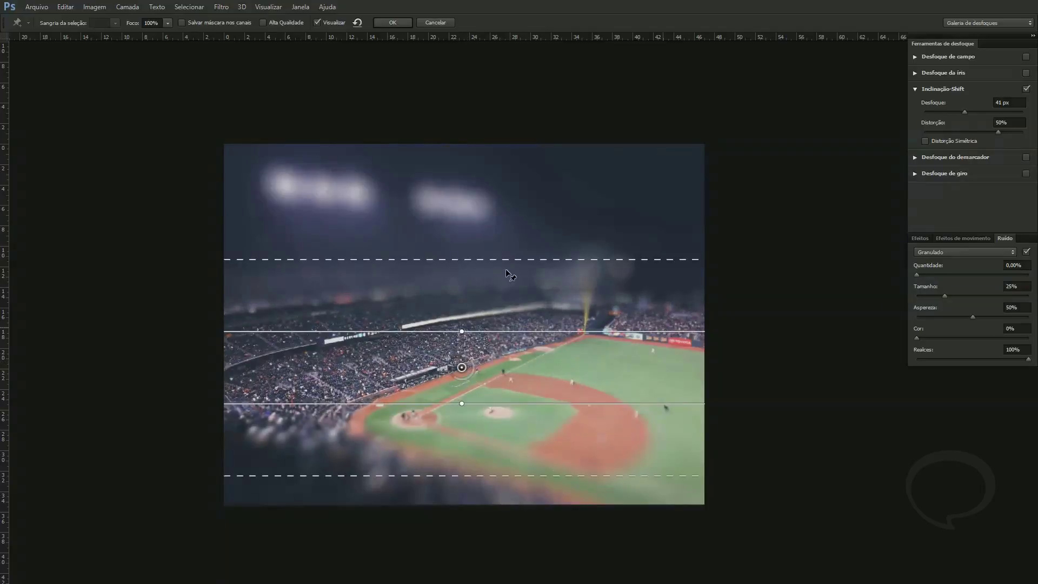
Lower the tilt-shift blur to 20 px and commit it to the Tilt-shift layer
click(1019, 102)
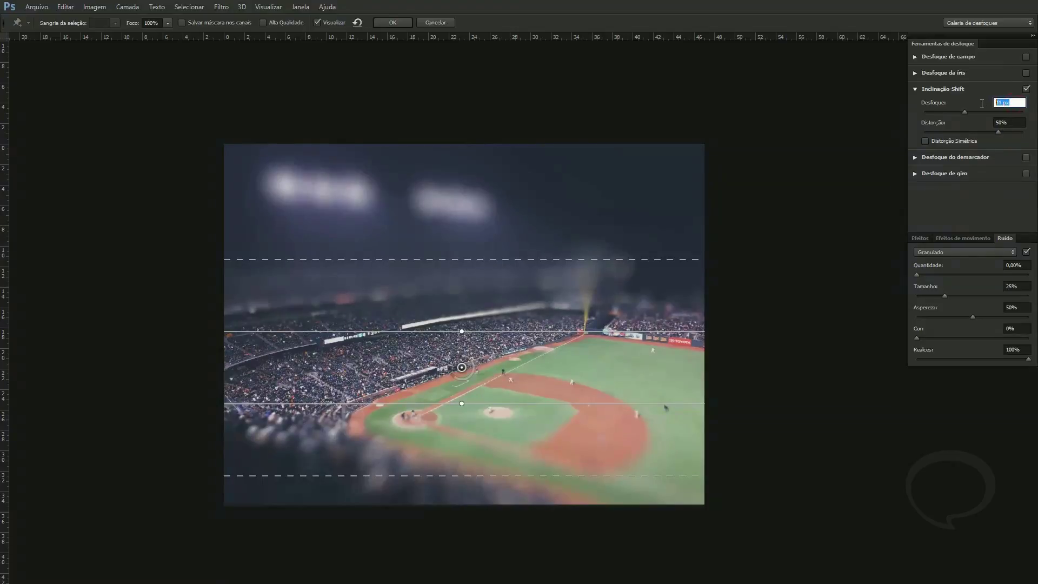
text(20)
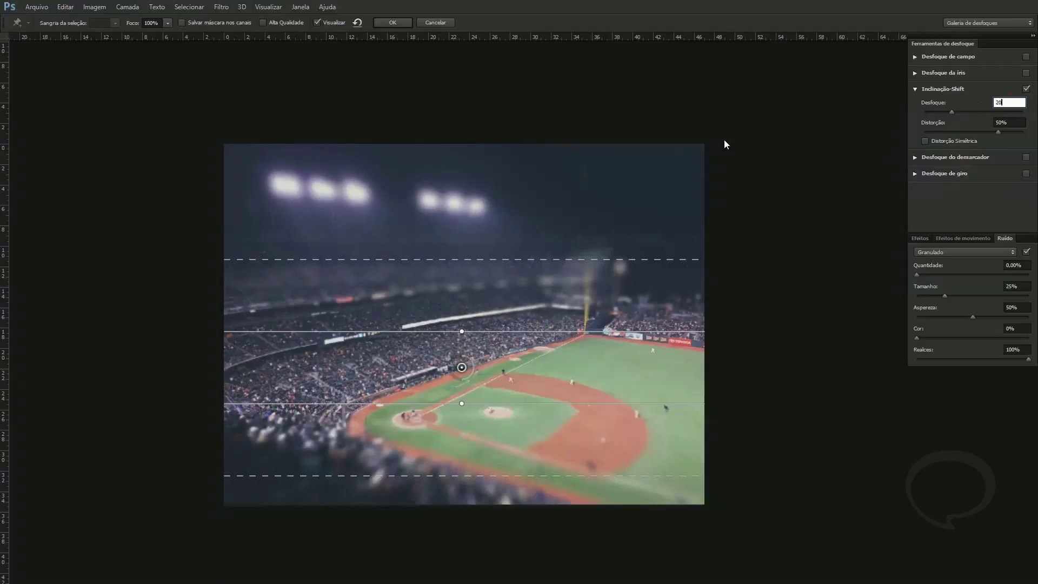
click(382, 26)
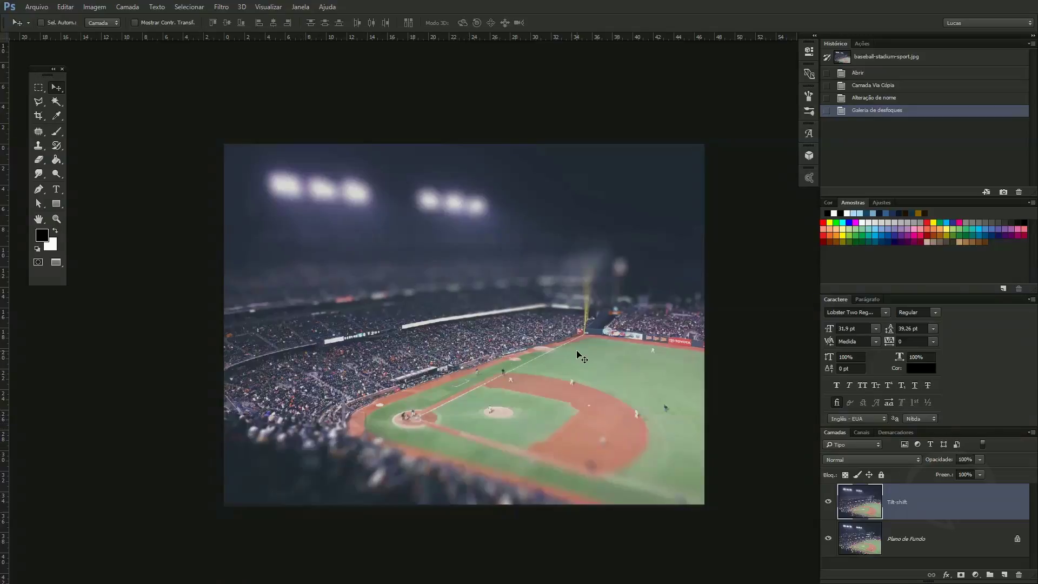
Fit the image on screen, apply the Sharpen filter to the blurred layer, and zoom into the stands
key(ctrl+0)
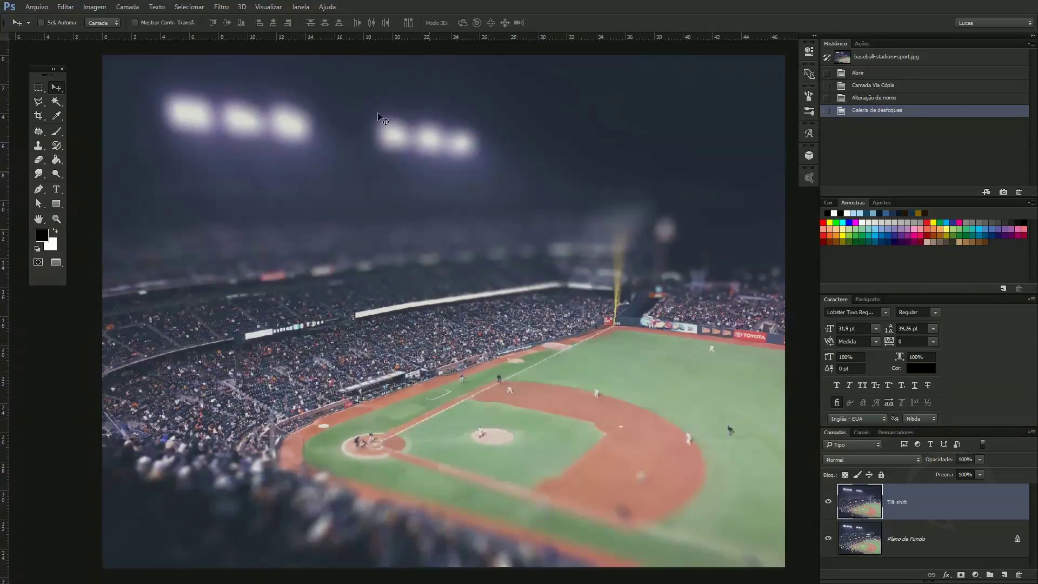
click(221, 7)
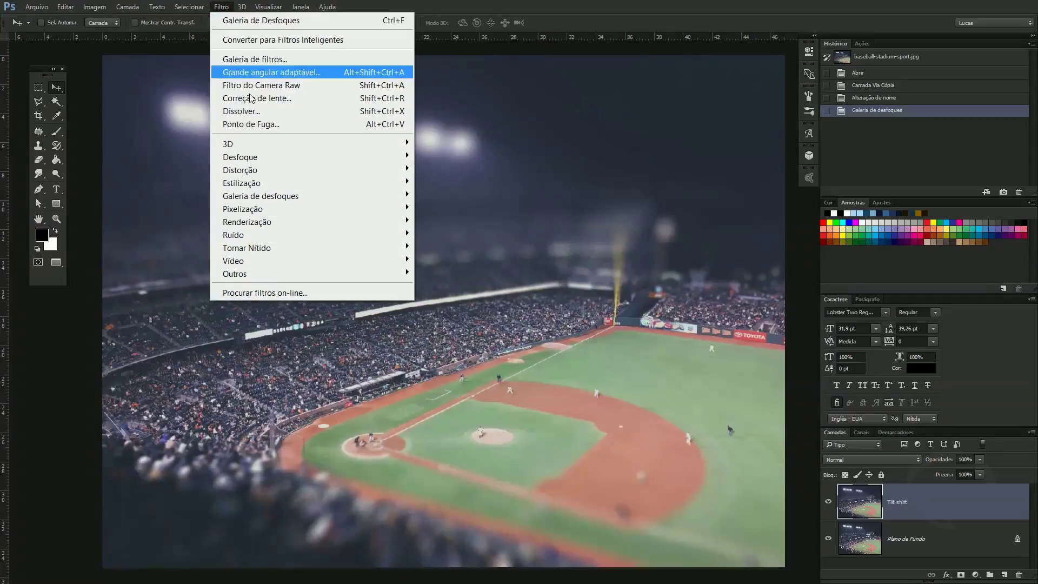
mouse_move(247, 247)
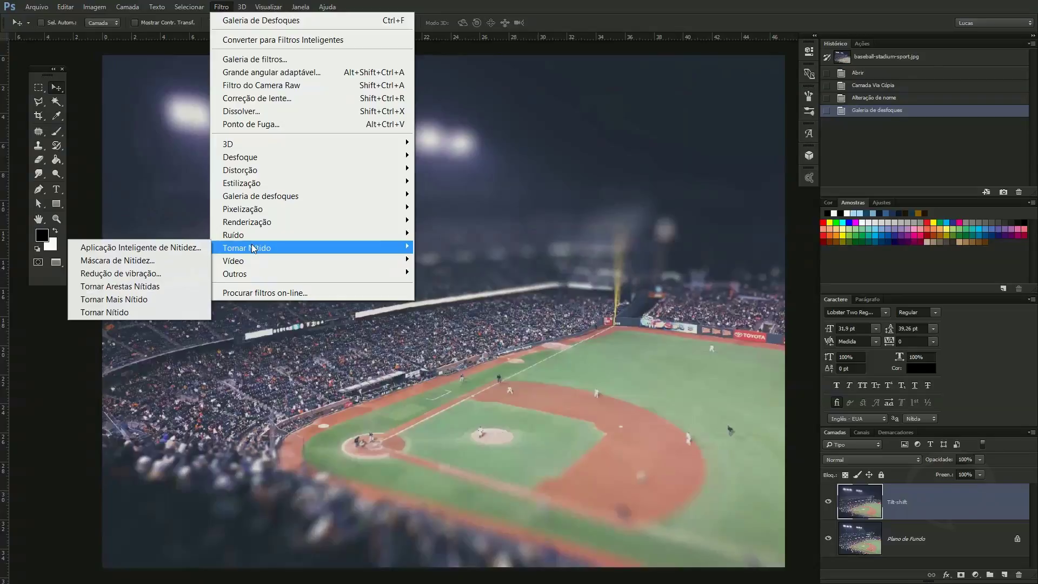
click(115, 311)
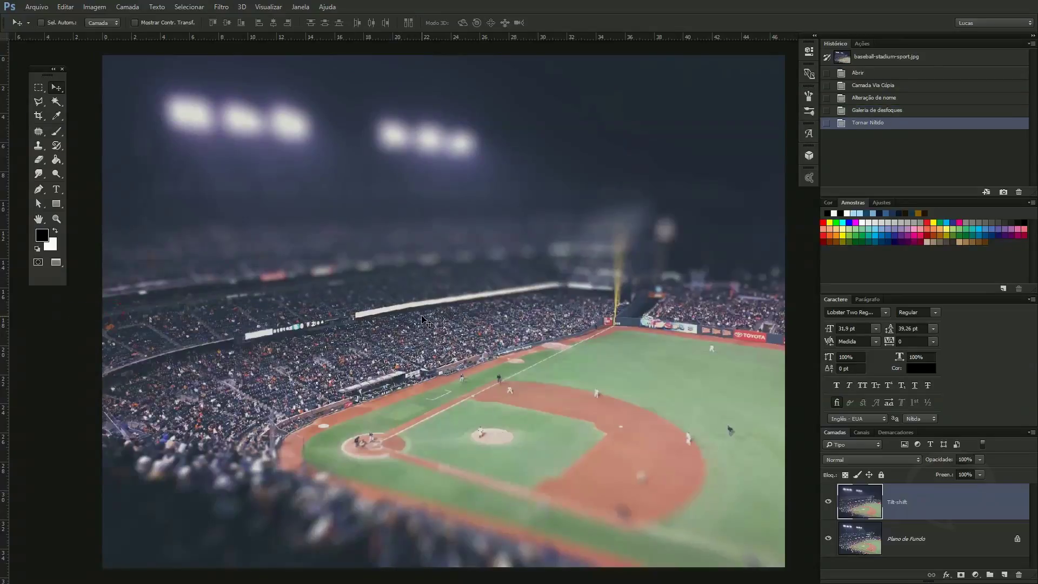
key(ctrl+plus)
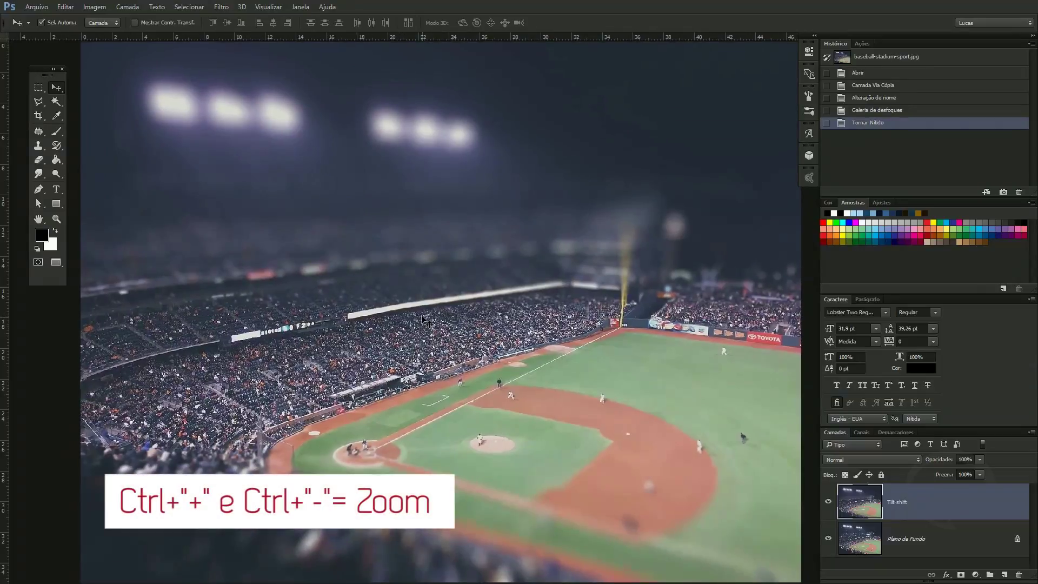
key(ctrl+plus)
key(ctrl+plus)
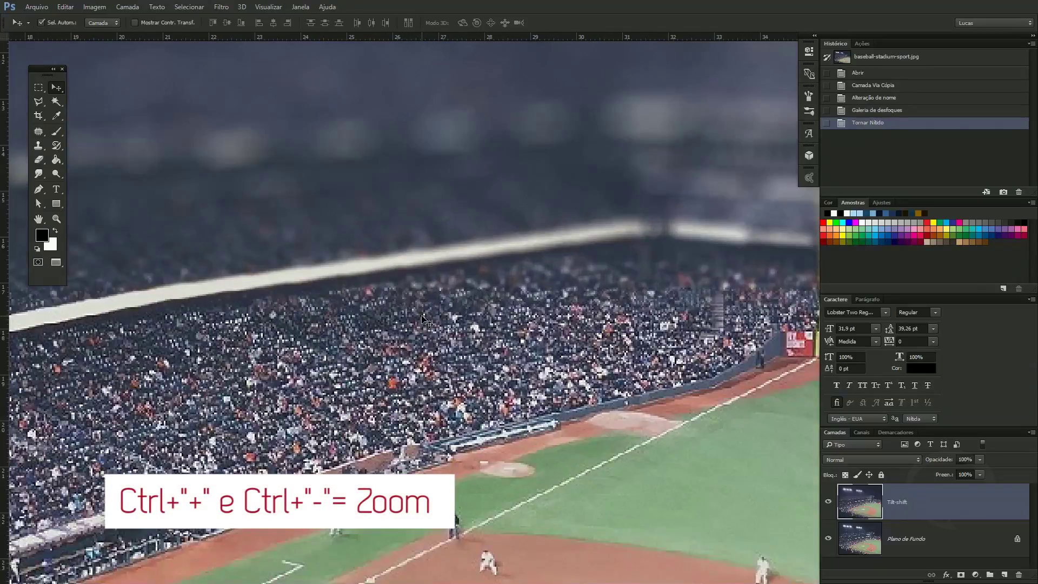
Compare the stands with and without sharpening, keep it, and open Matiz/Saturação
key(ctrl+z)
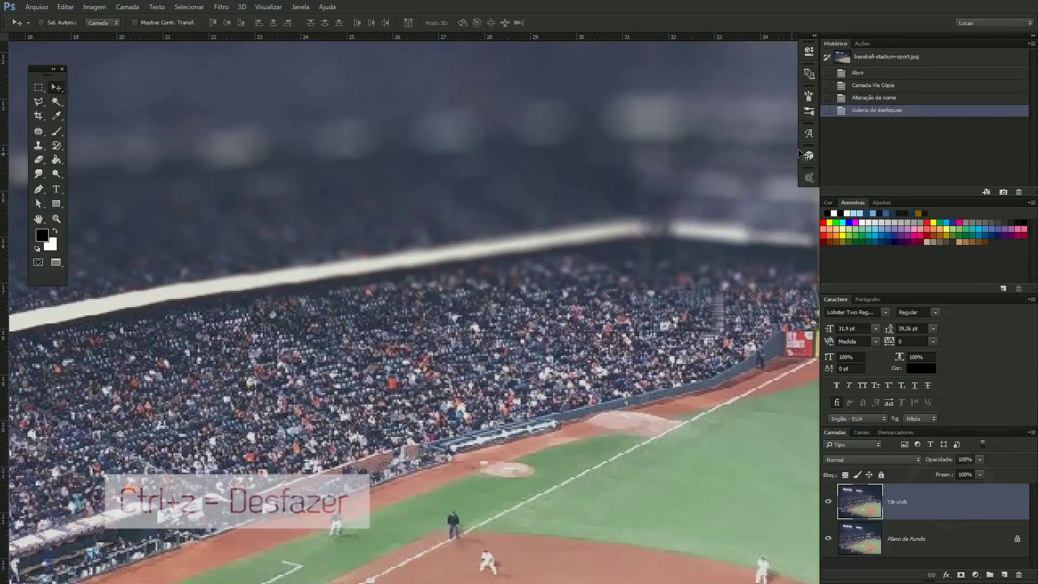
key(ctrl+z)
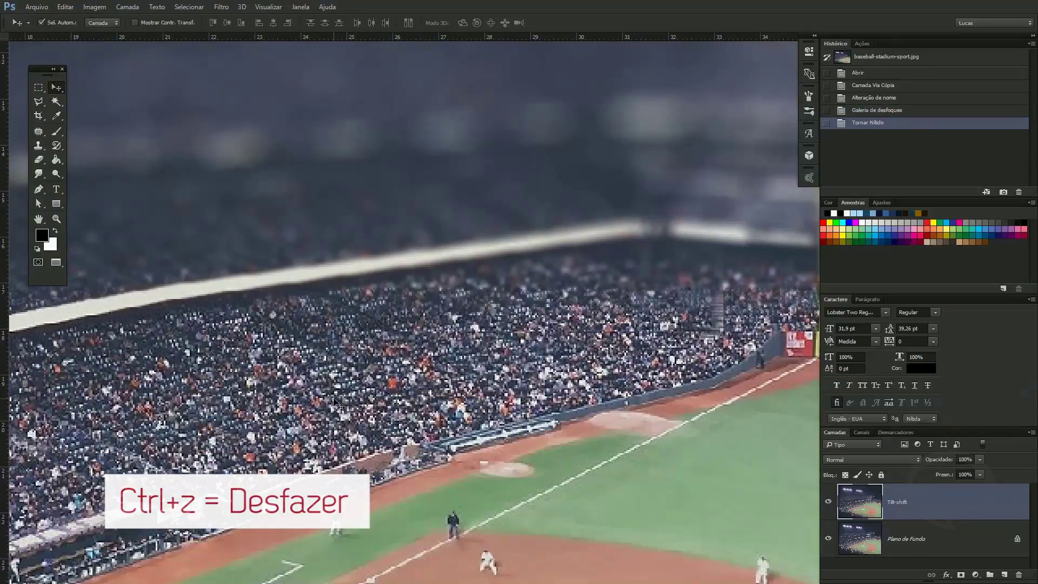
key(ctrl+z)
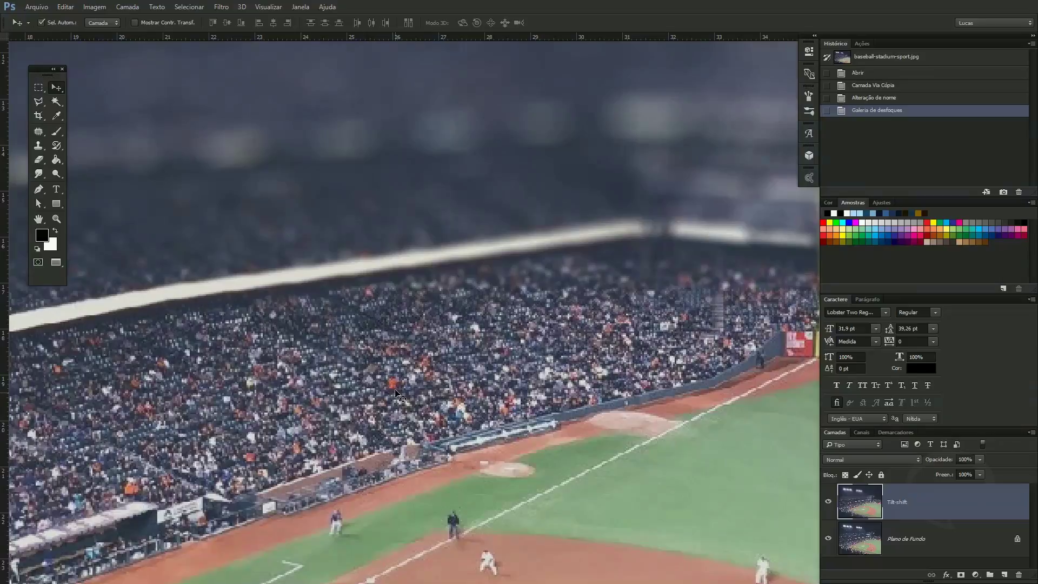
key(ctrl+z)
key(ctrl+0)
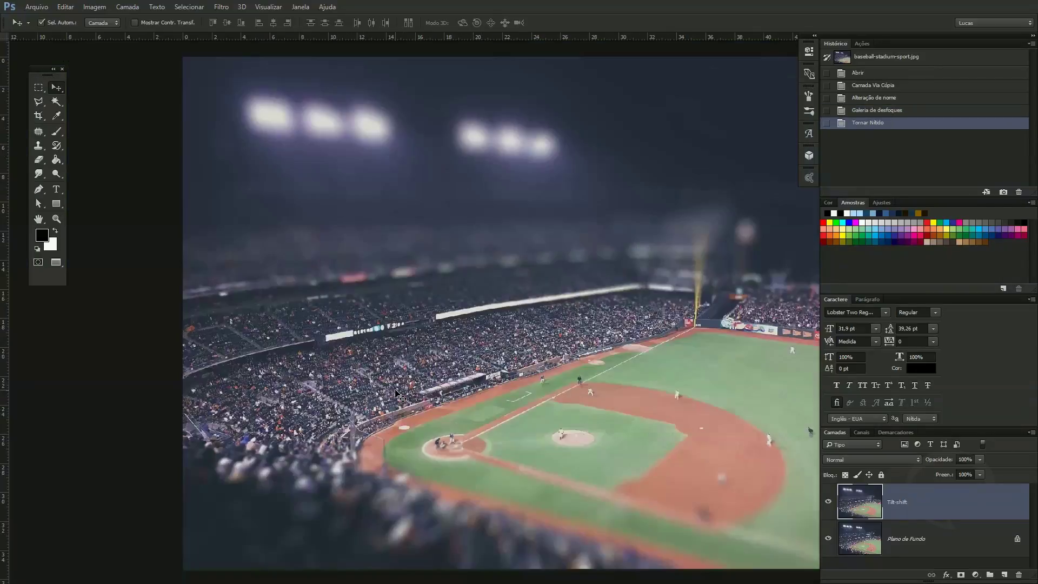
key(ctrl+u)
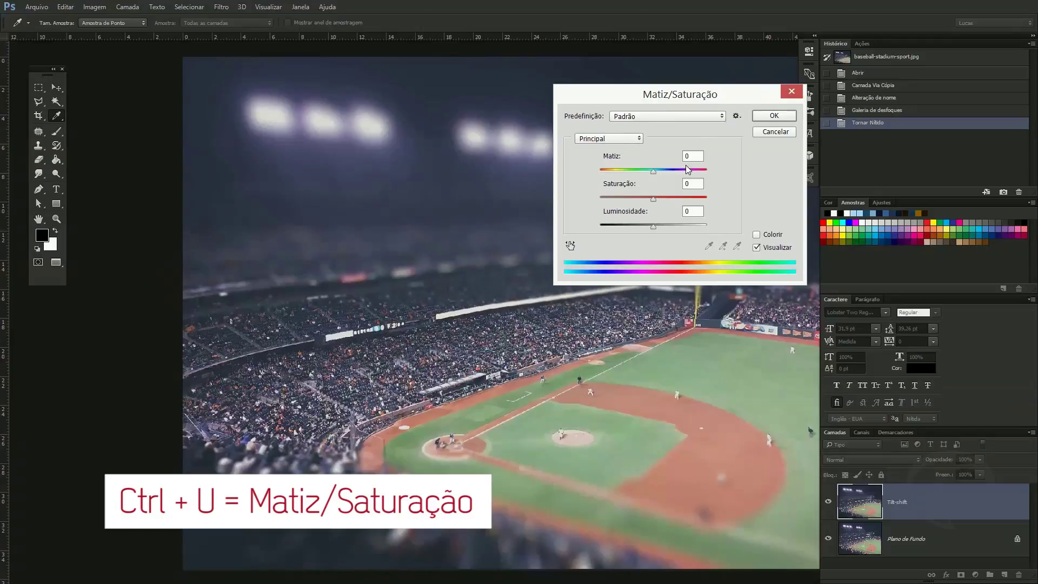
Enter saturation 50 in Matiz/Saturação, preview with the dialog moved aside, and apply it
double_click(692, 183)
text(50)
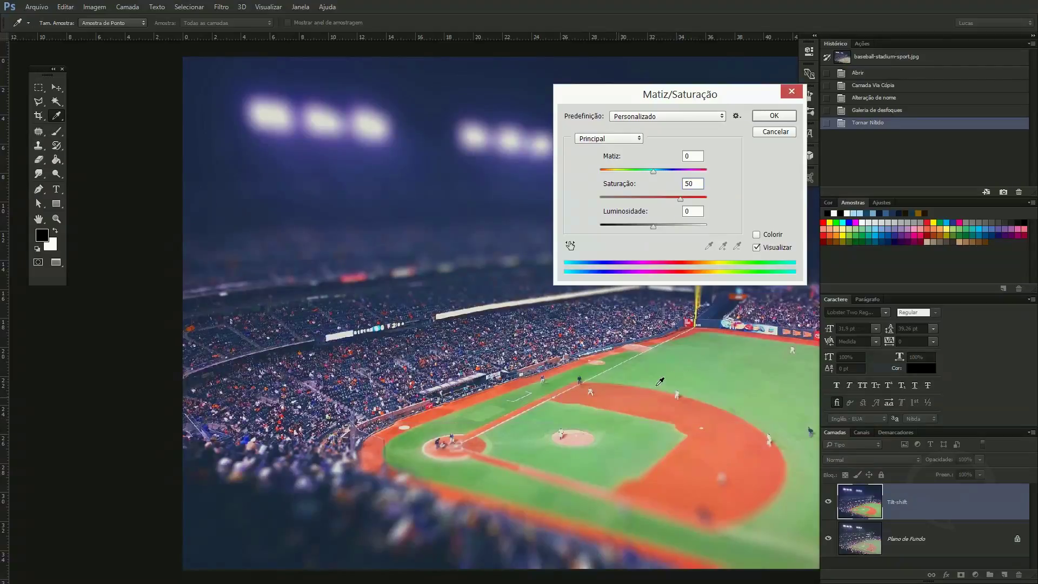
drag(639, 96, 401, 121)
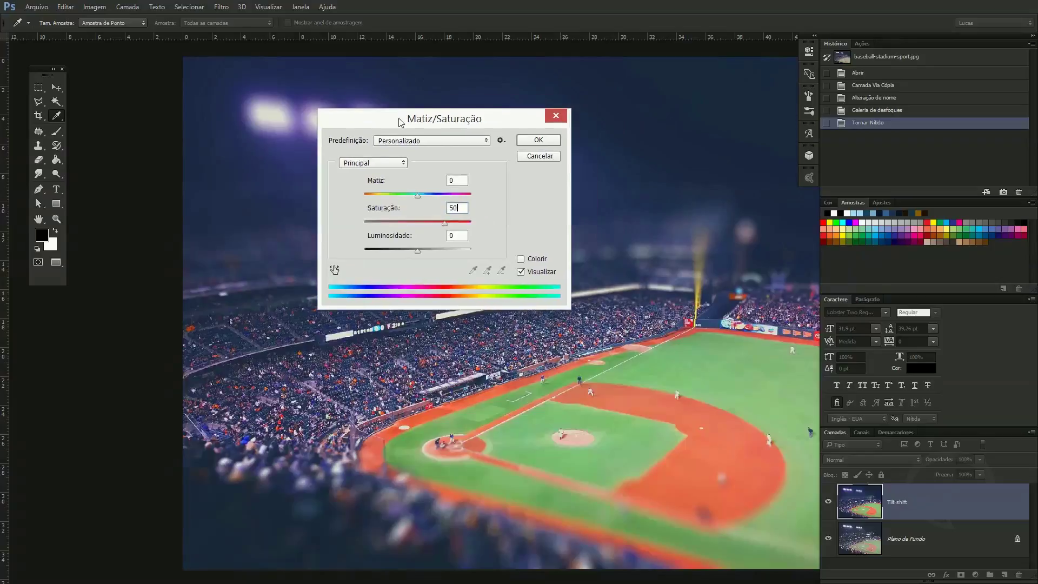
click(535, 142)
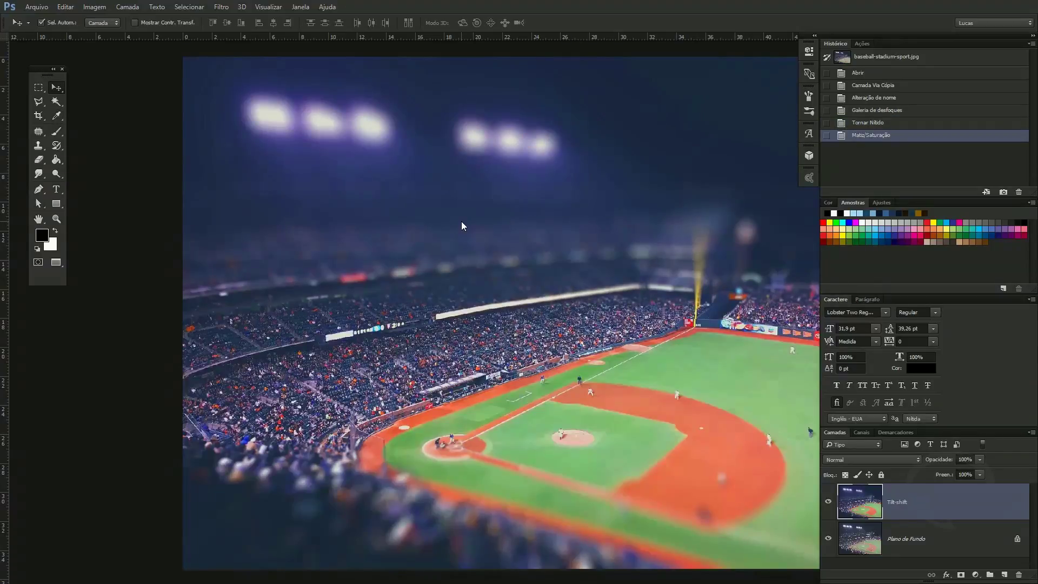
Apply a Brilho/Contraste adjustment with brightness 8 to the Tilt-shift layer
click(94, 7)
click(175, 37)
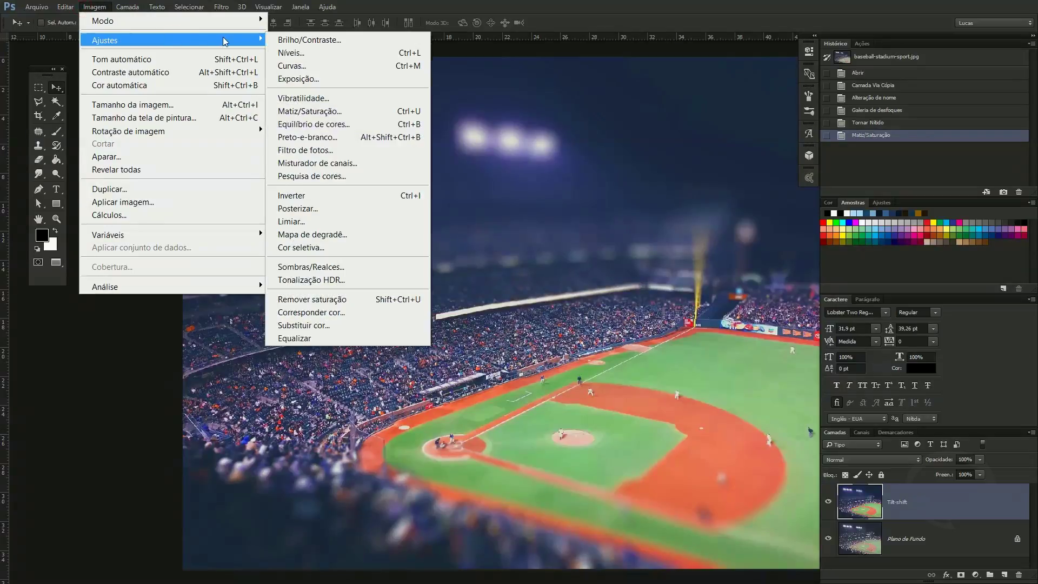
click(322, 40)
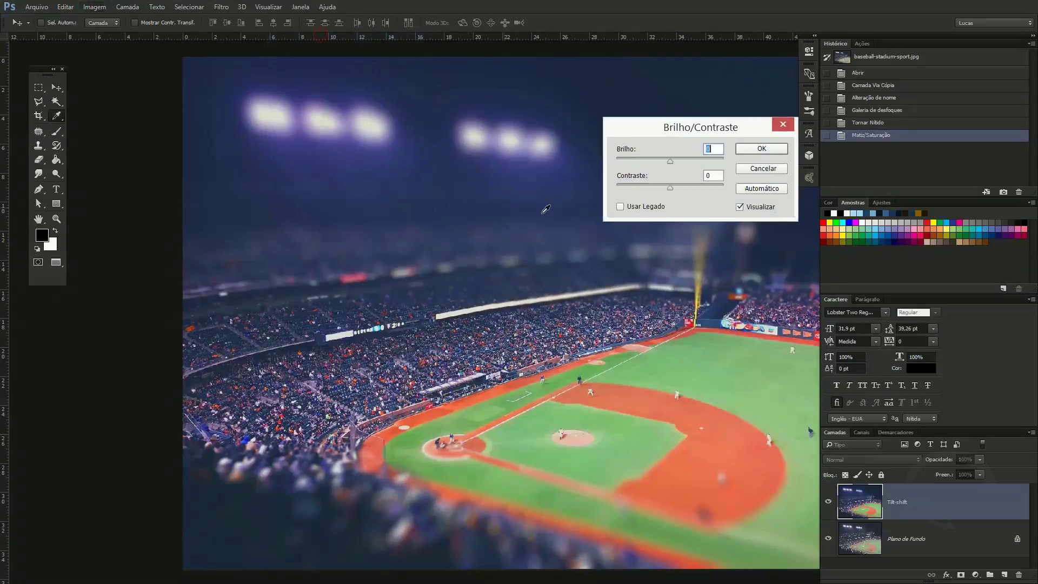
drag(674, 157, 677, 157)
click(671, 188)
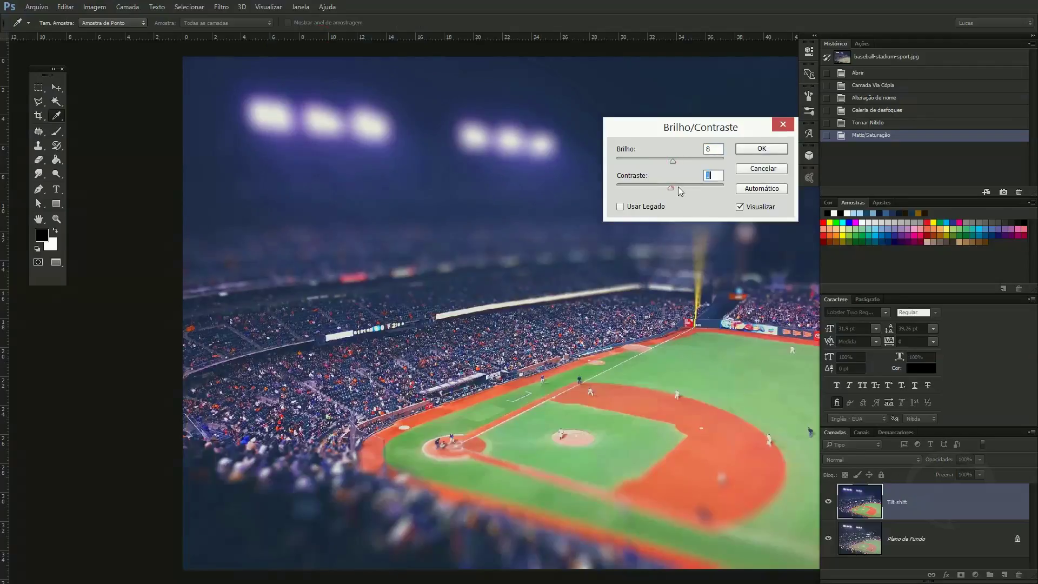
click(762, 154)
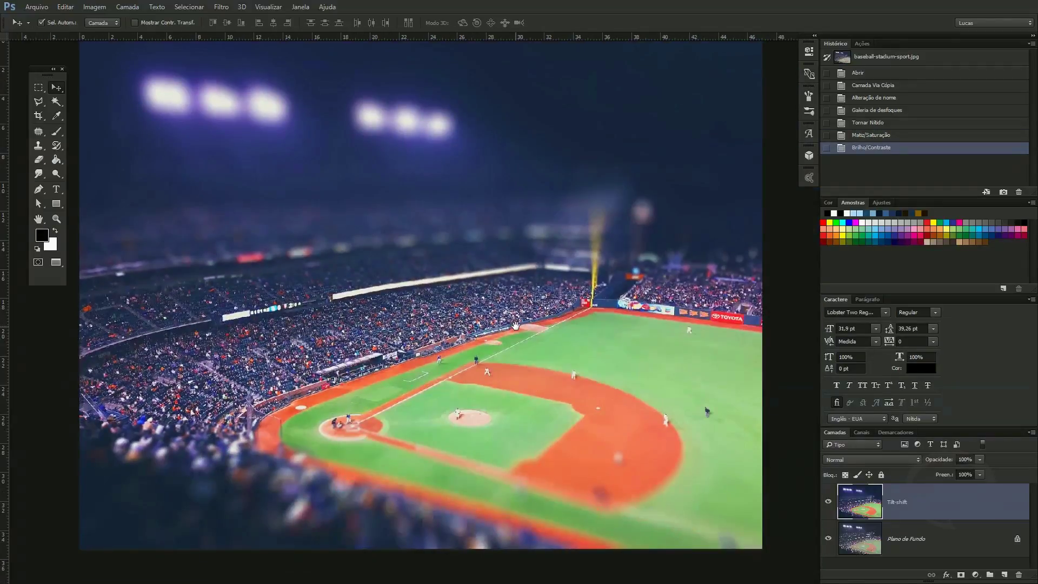
scroll(516, 326, down, 3)
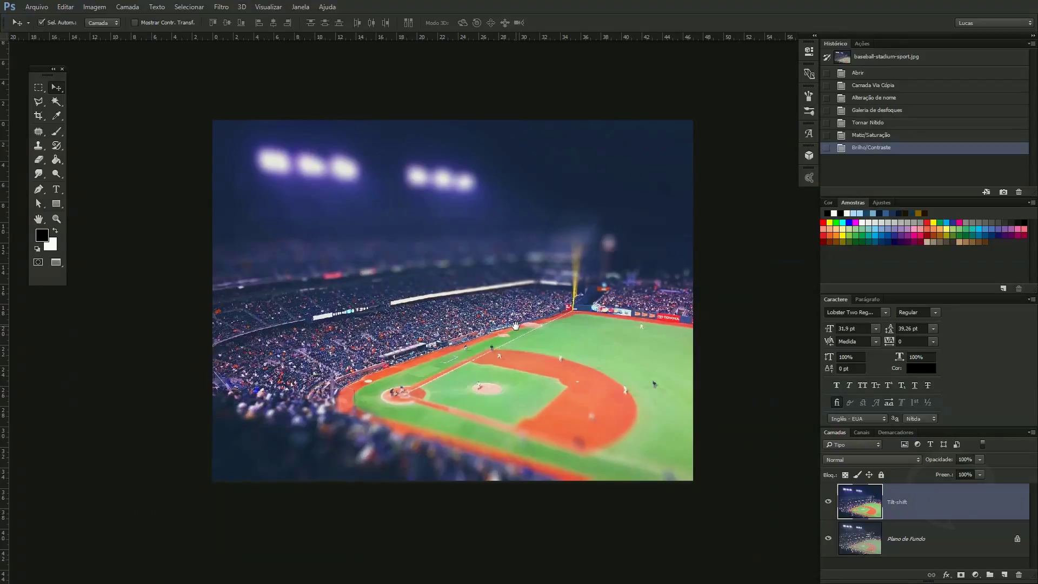
scroll(516, 326, up, 3)
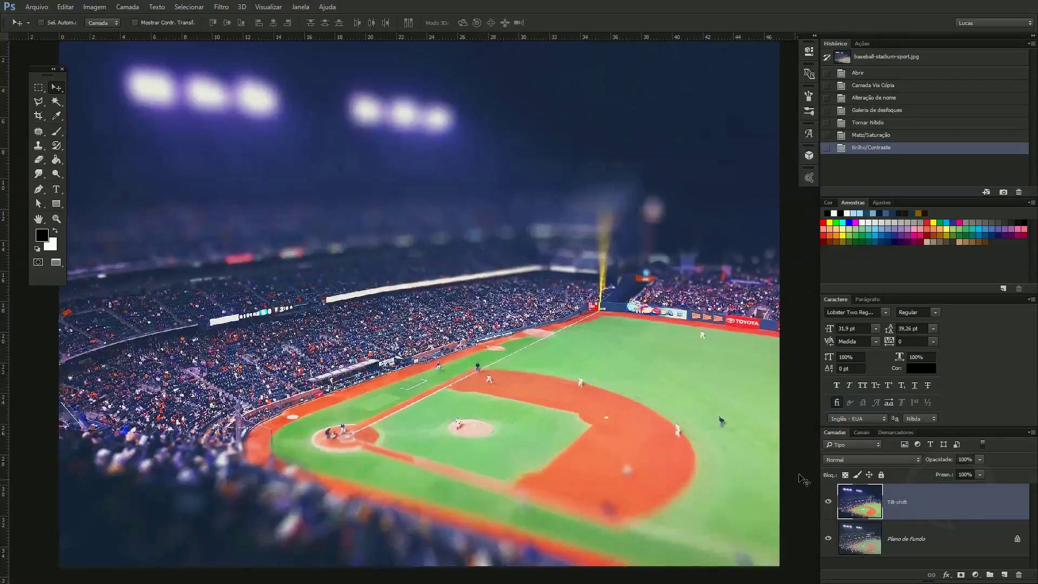
click(829, 502)
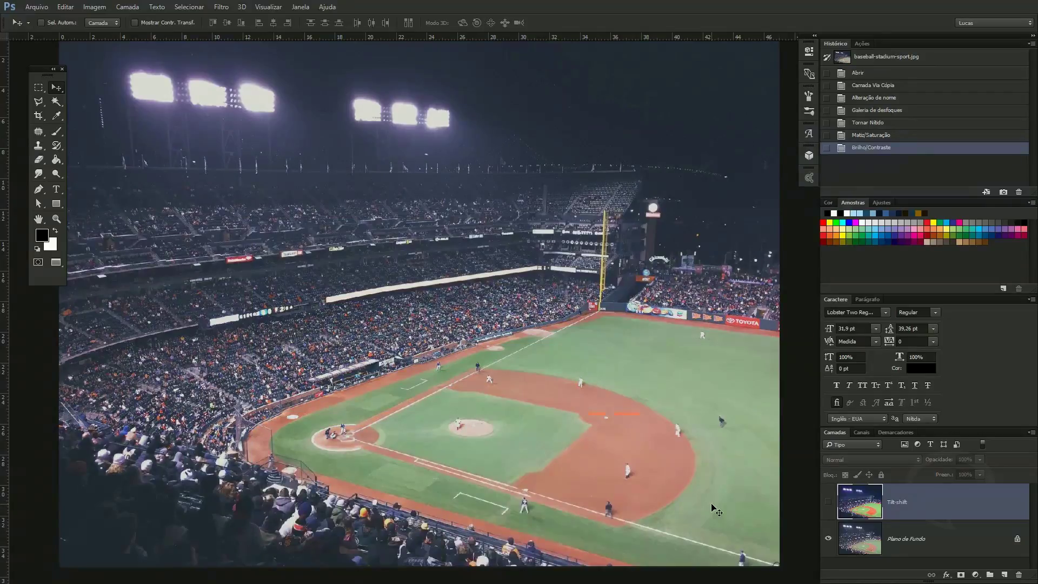
click(828, 501)
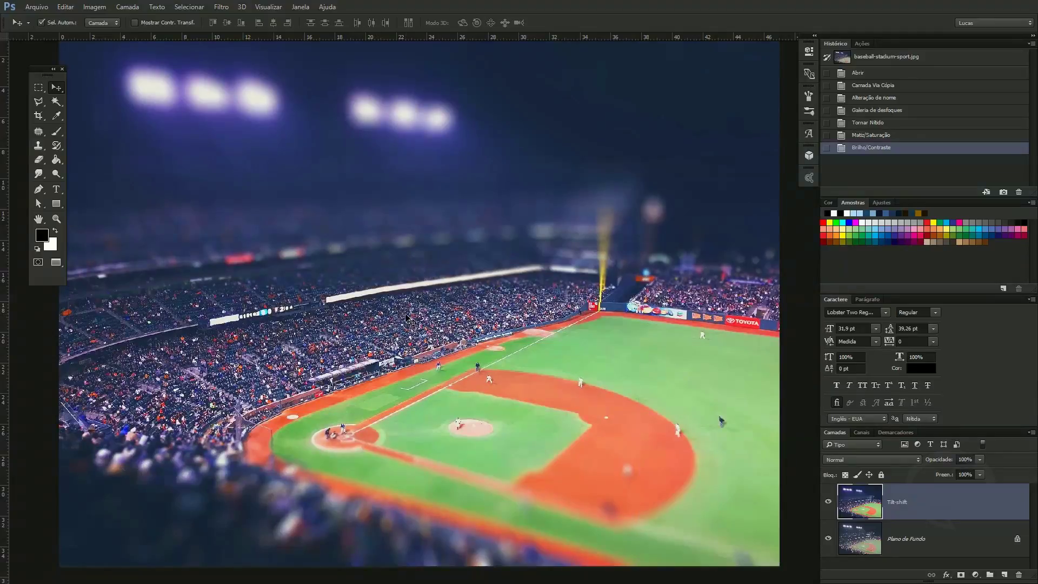
key(ctrl+Tab)
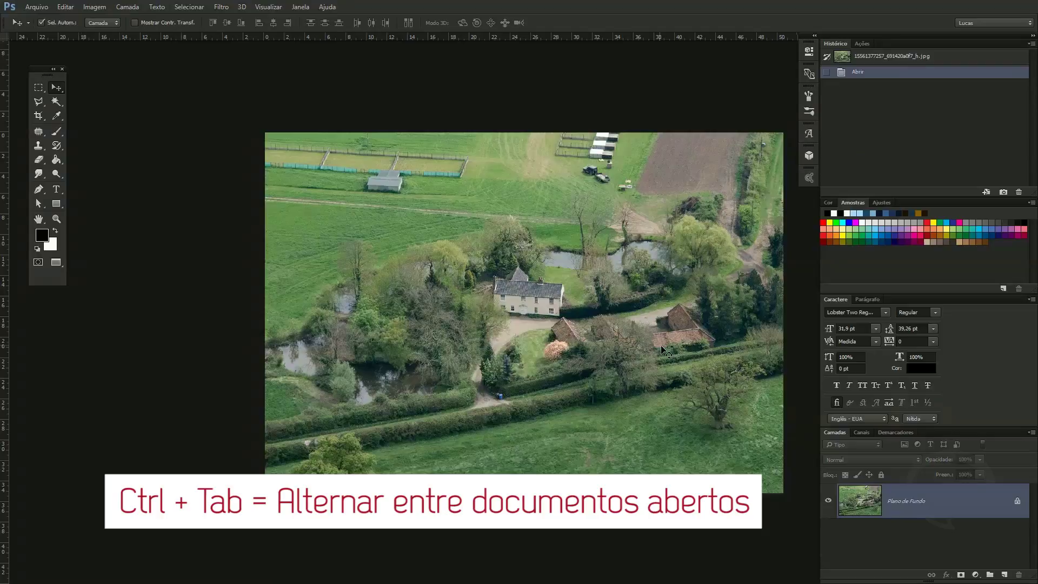
Zoom onto the farmhouse, duplicate the background, and name the copy 'Tilt-shift'
key(ctrl+plus)
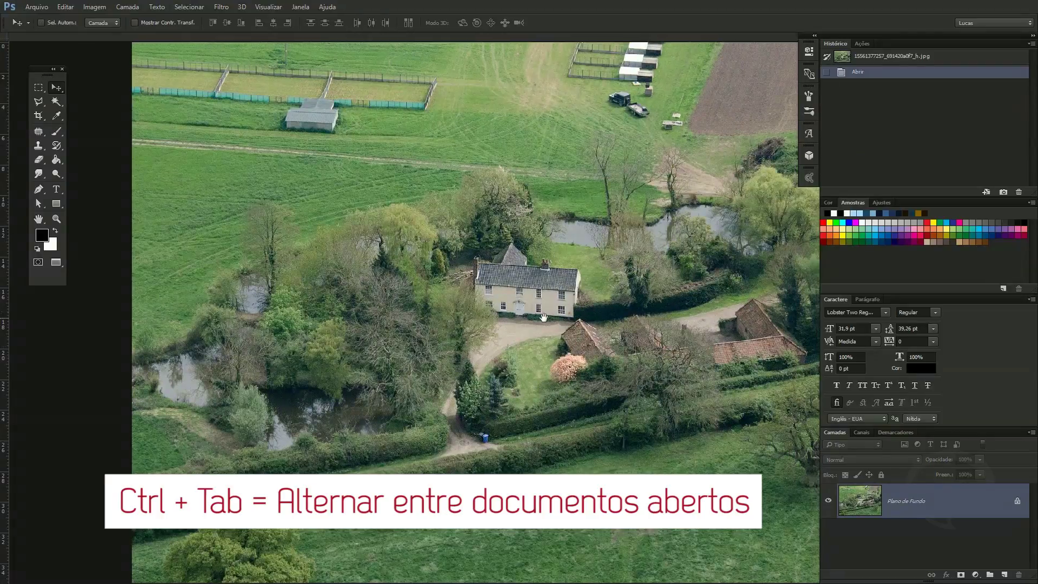
drag(638, 326, 585, 343)
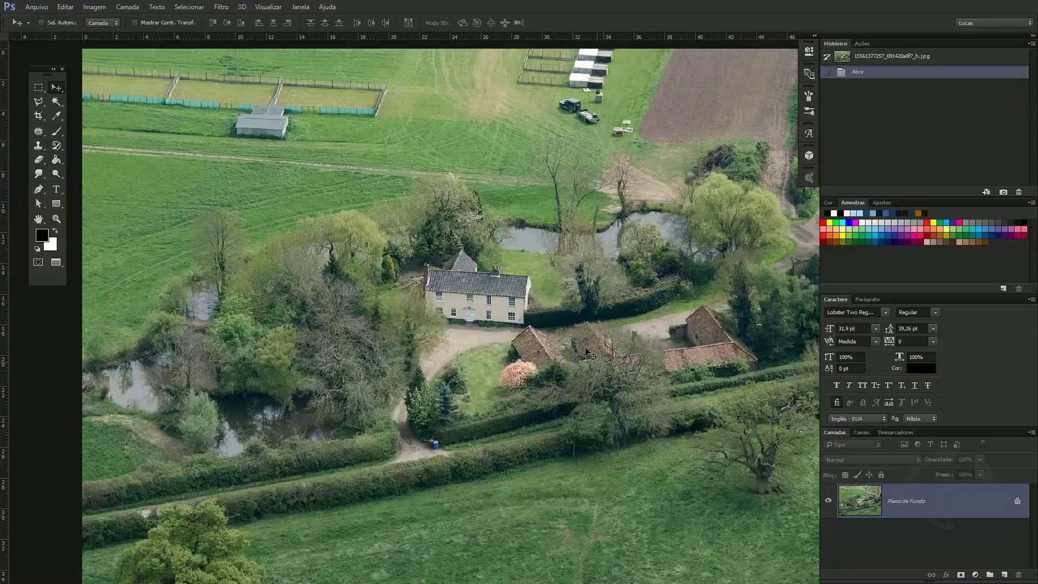
key(ctrl+j)
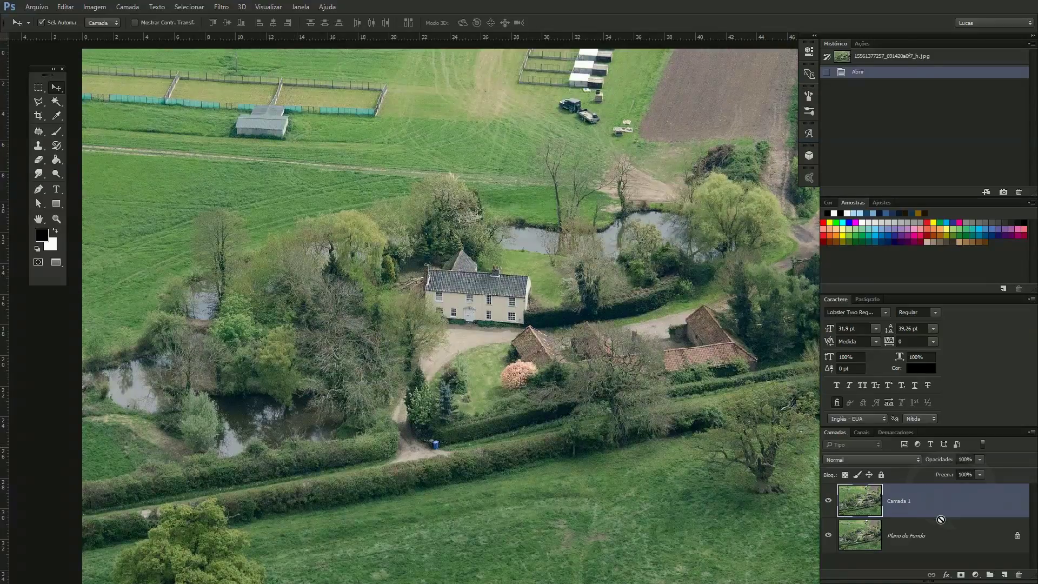
double_click(899, 501)
text(Ti)
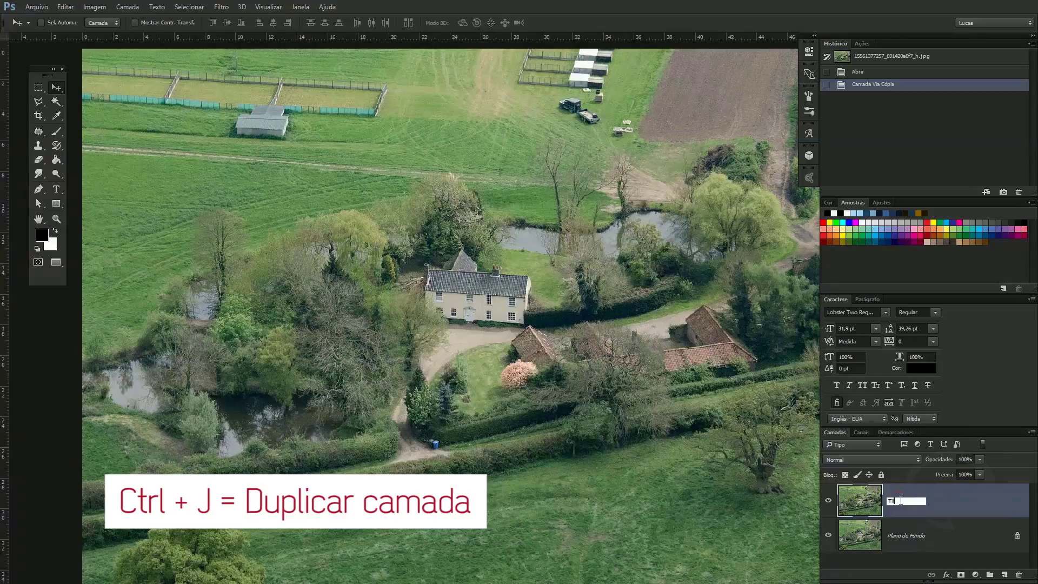
text(shift)
key(Return)
Apply the Tornar Nítido sharpen filter to the farm photo's Tilt-shift layer
click(222, 7)
click(233, 22)
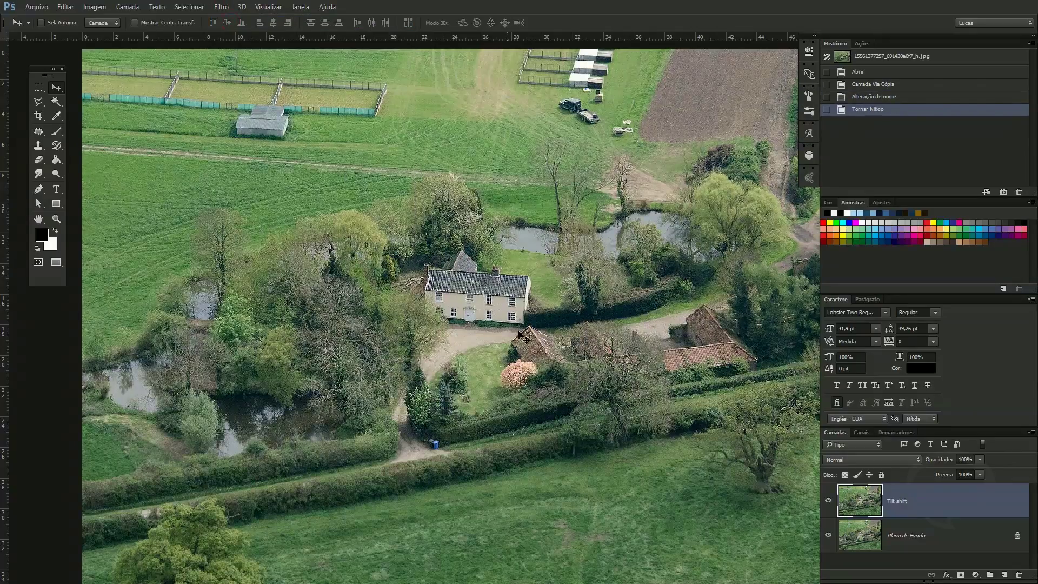
click(219, 7)
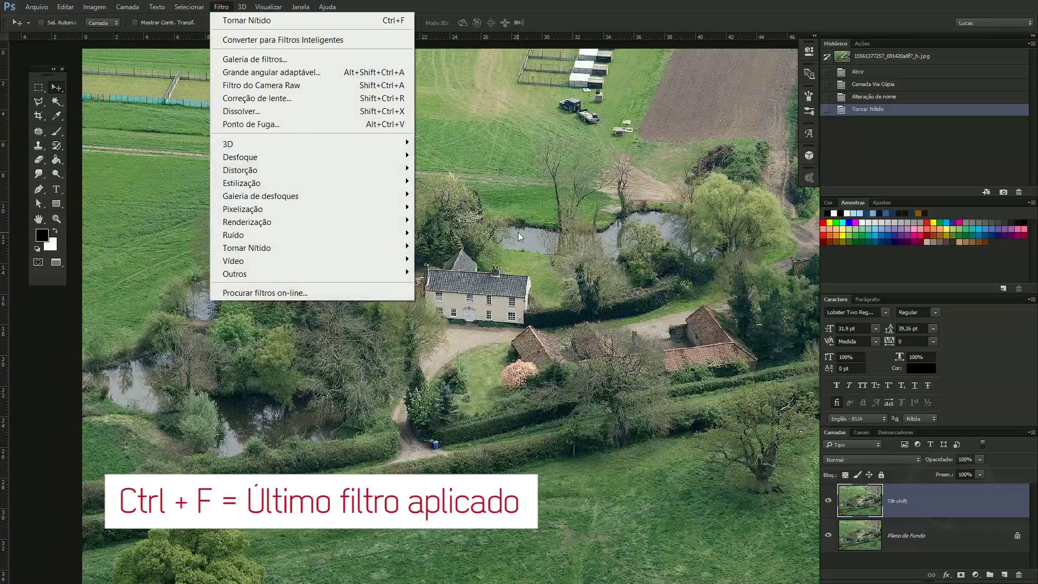
Reapply Tornar Nítido and fade it to 50% opacity in Normal mode
click(518, 232)
key(ctrl+f)
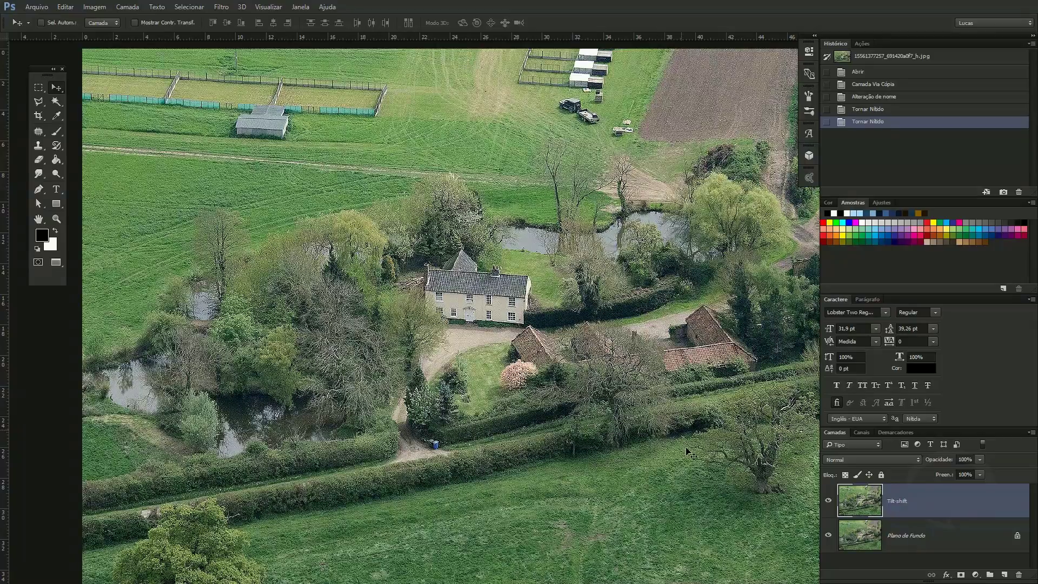
click(65, 6)
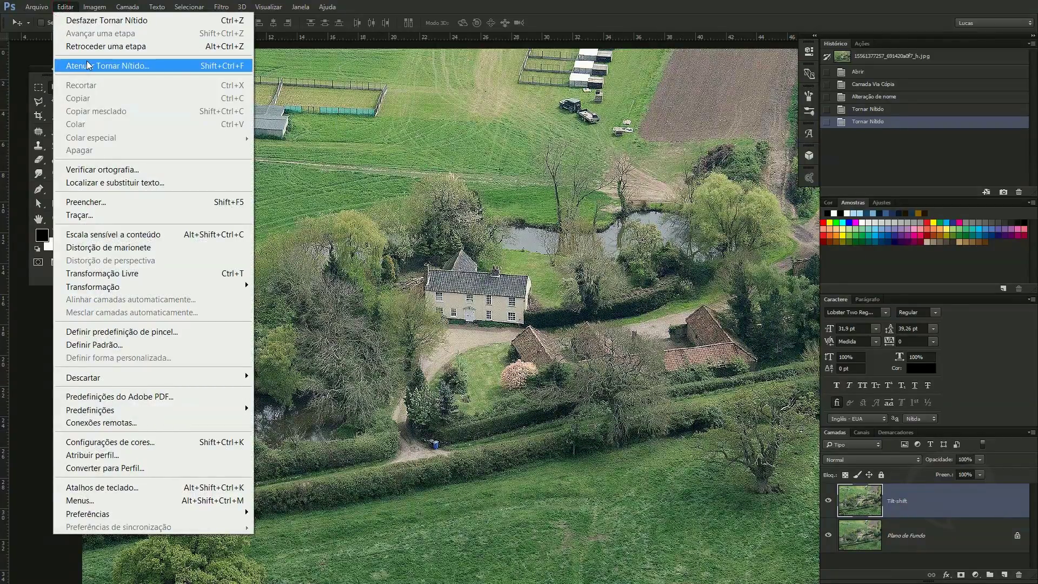
click(102, 66)
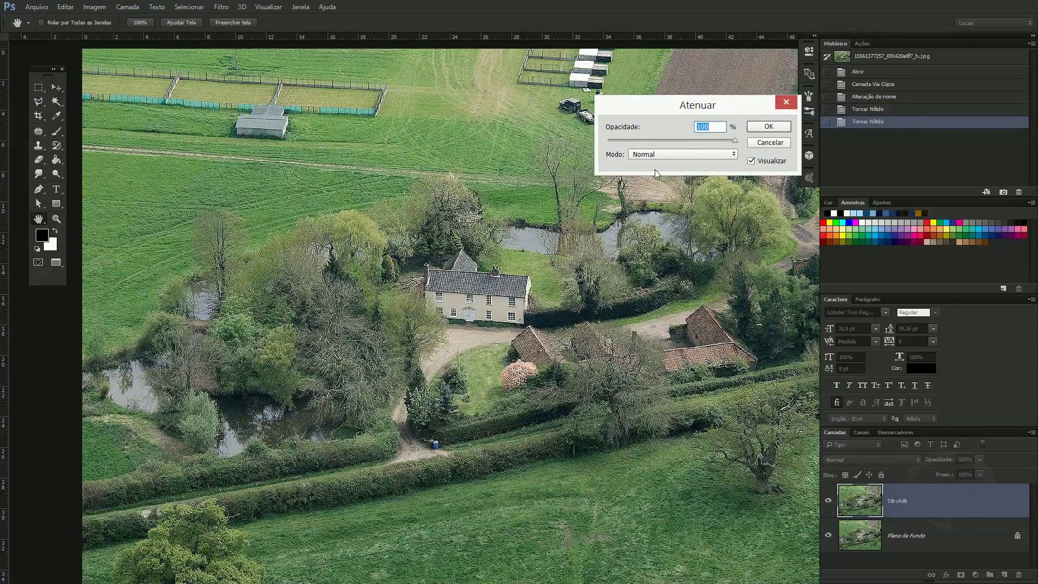
text(50)
click(676, 154)
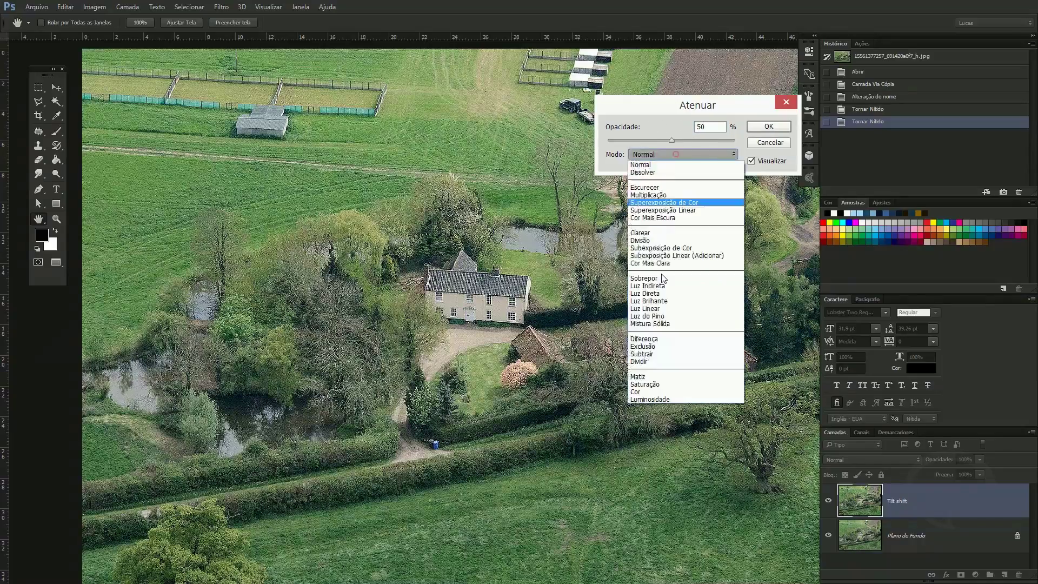
click(681, 118)
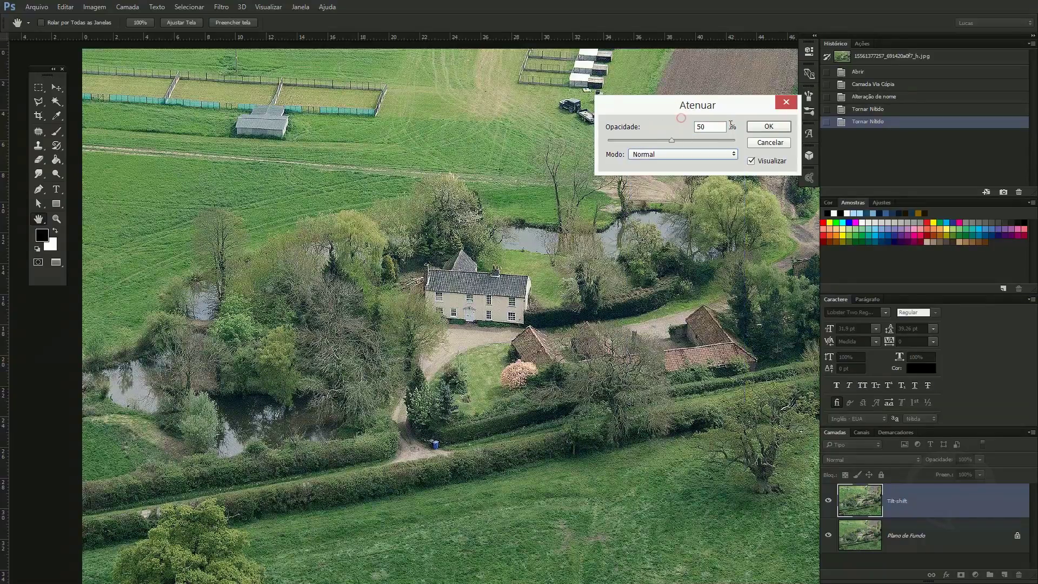
click(764, 130)
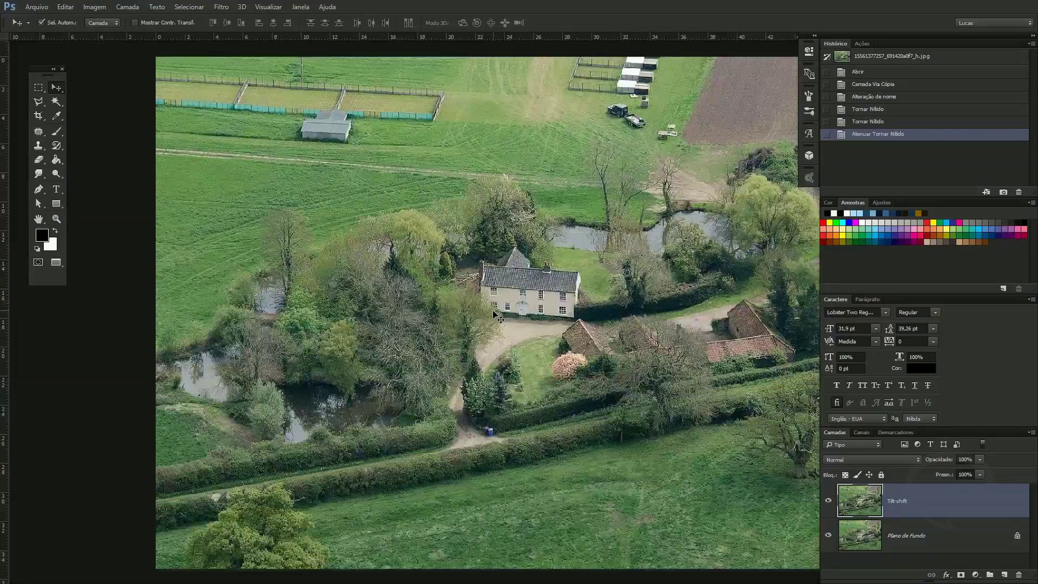
Raise the Tilt-shift layer's saturation to 50 with Matiz/Saturação
scroll(497, 316, up, 1)
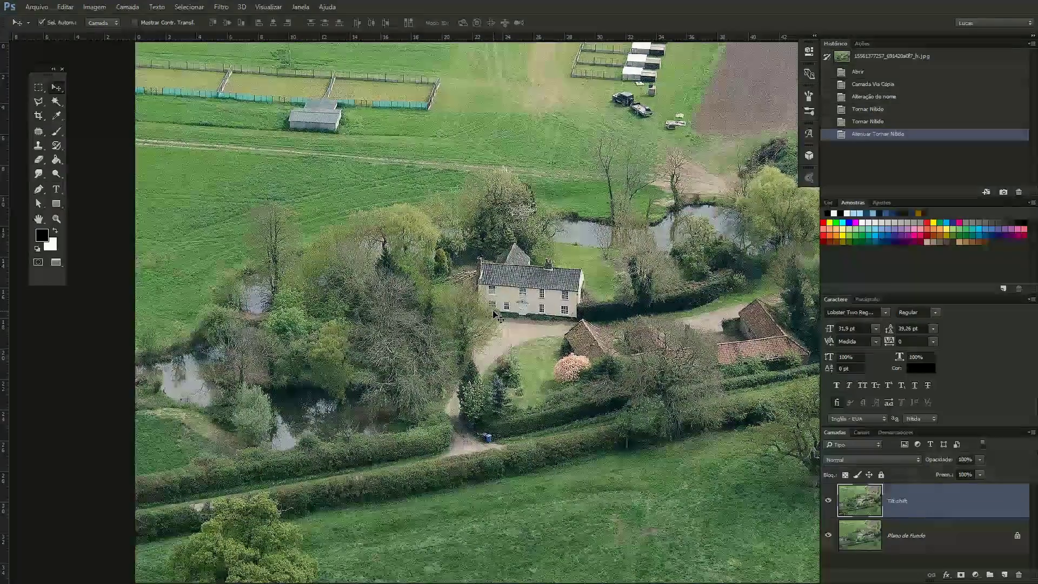
key(ctrl+u)
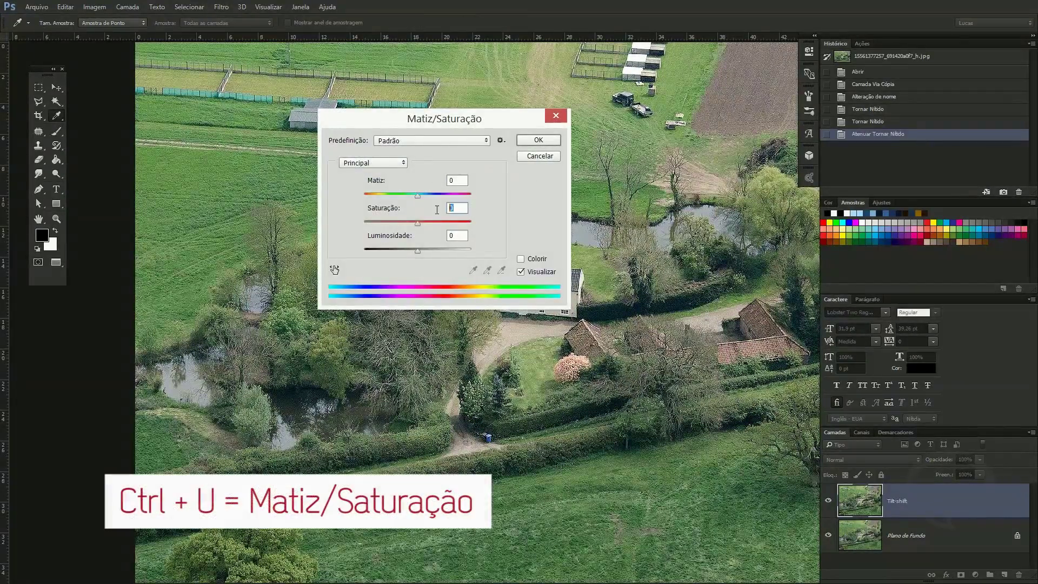
text(50)
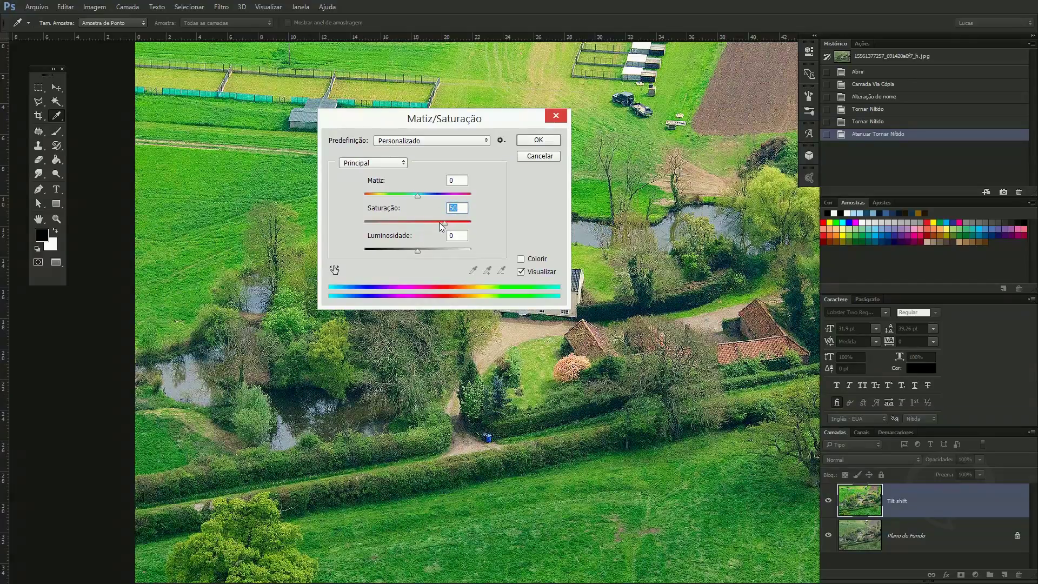
drag(407, 119, 509, 238)
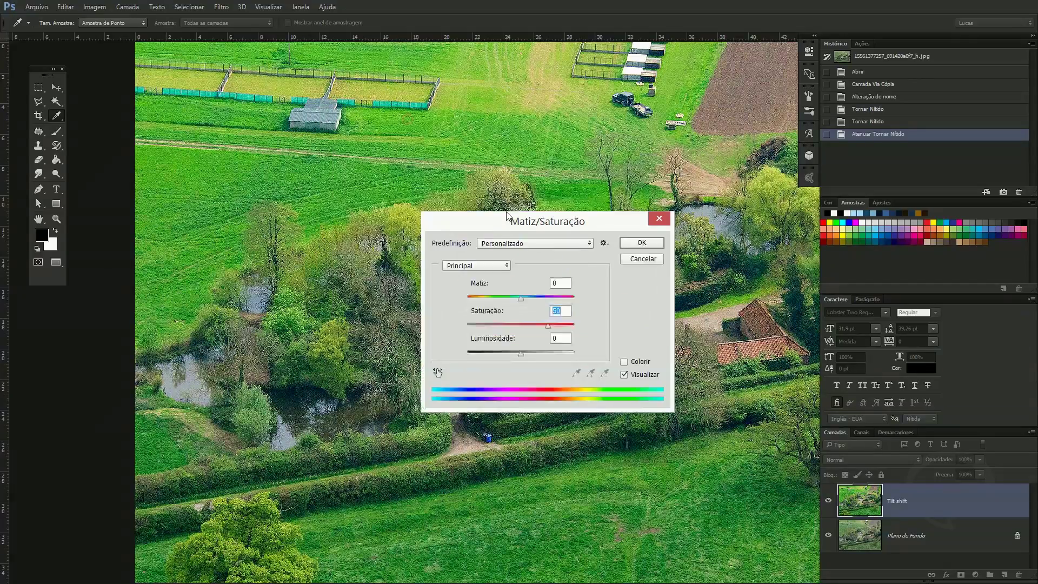
click(640, 259)
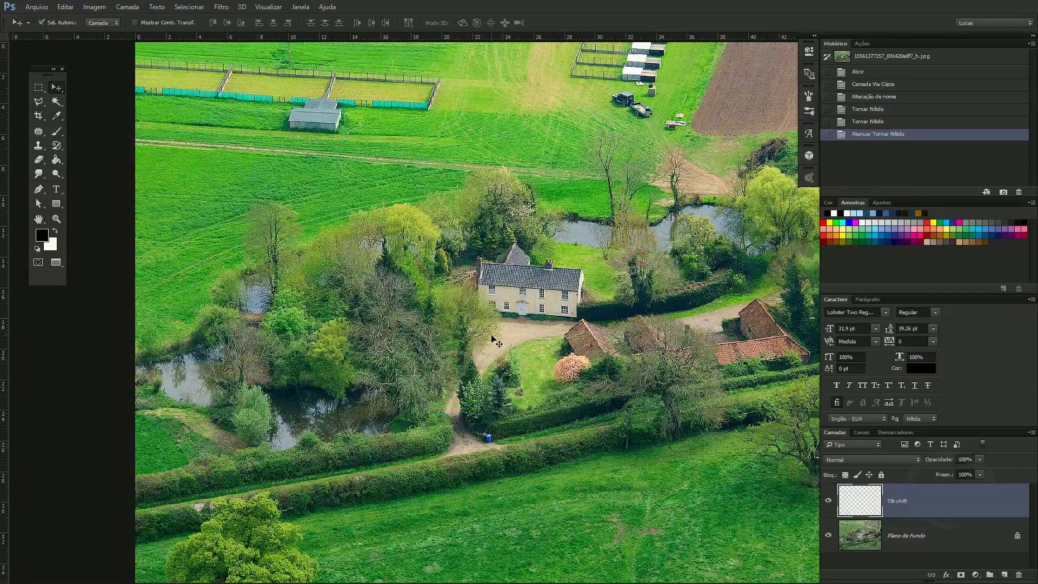
Apply Brilho/Contraste with contrast raised to 33
key(ctrl)
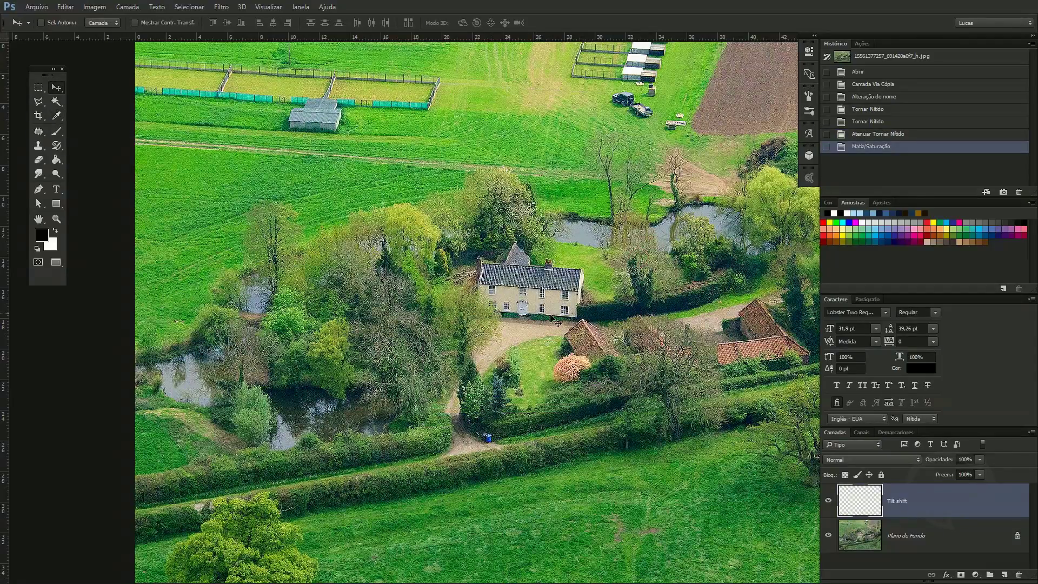
click(96, 12)
click(299, 40)
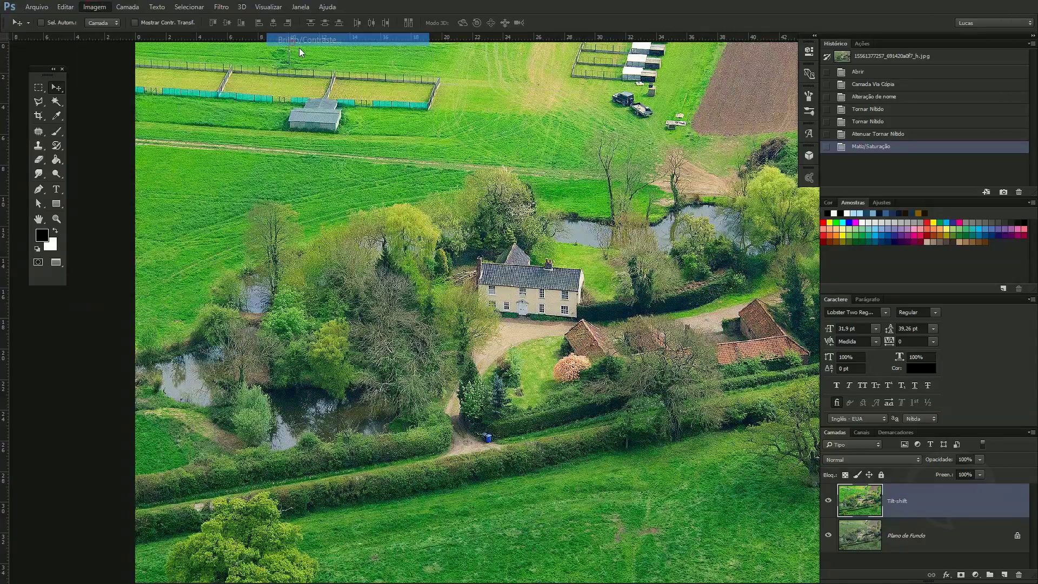
click(687, 185)
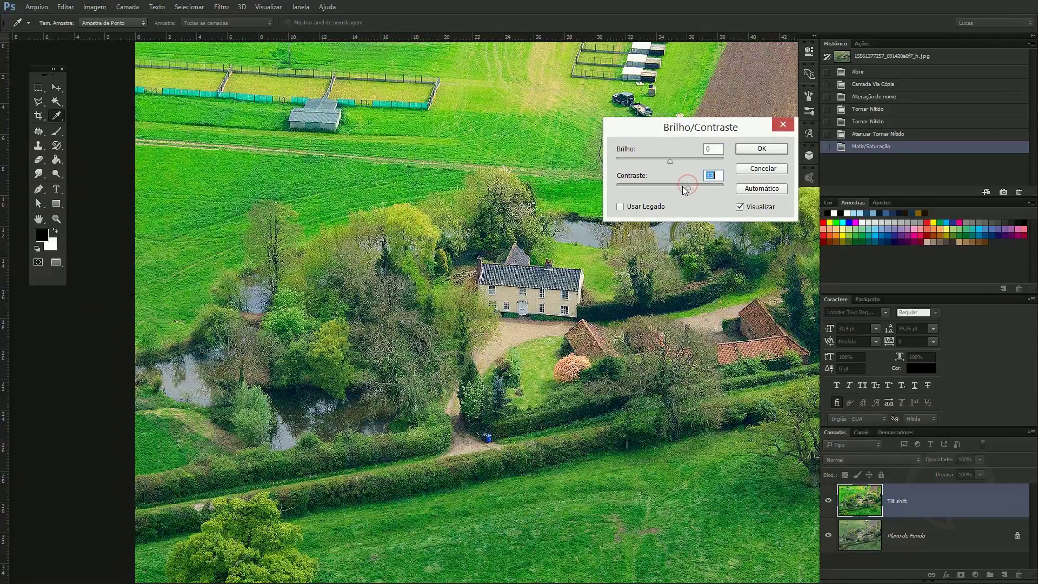
click(757, 151)
key(v)
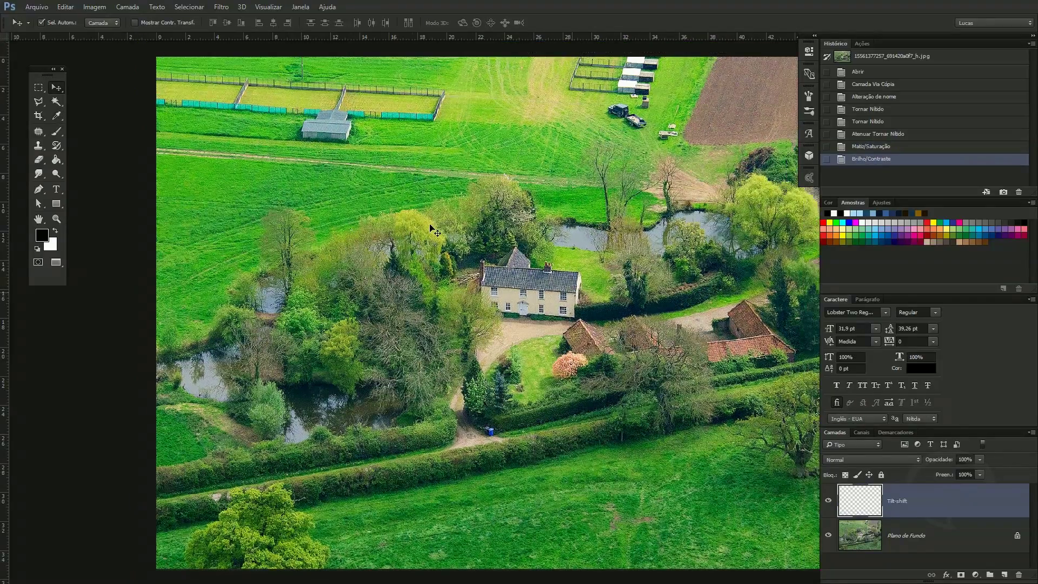
click(221, 6)
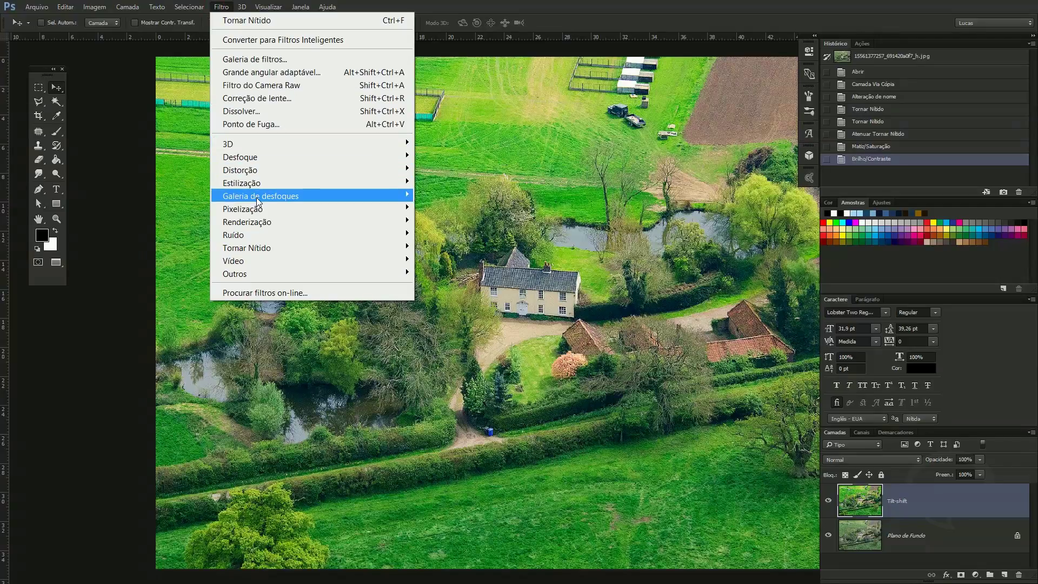
mouse_move(261, 196)
click(157, 222)
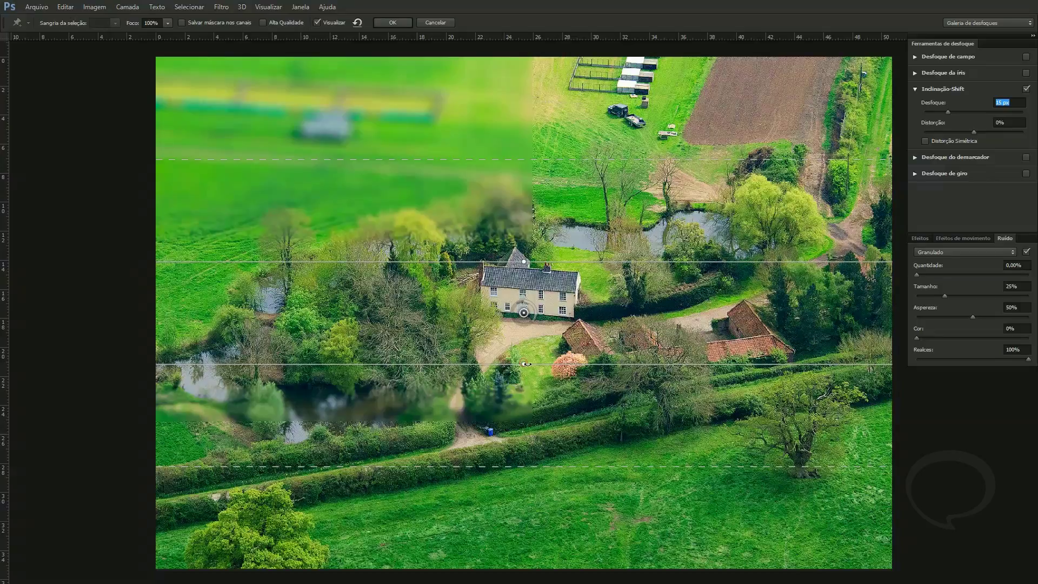
drag(523, 364, 532, 364)
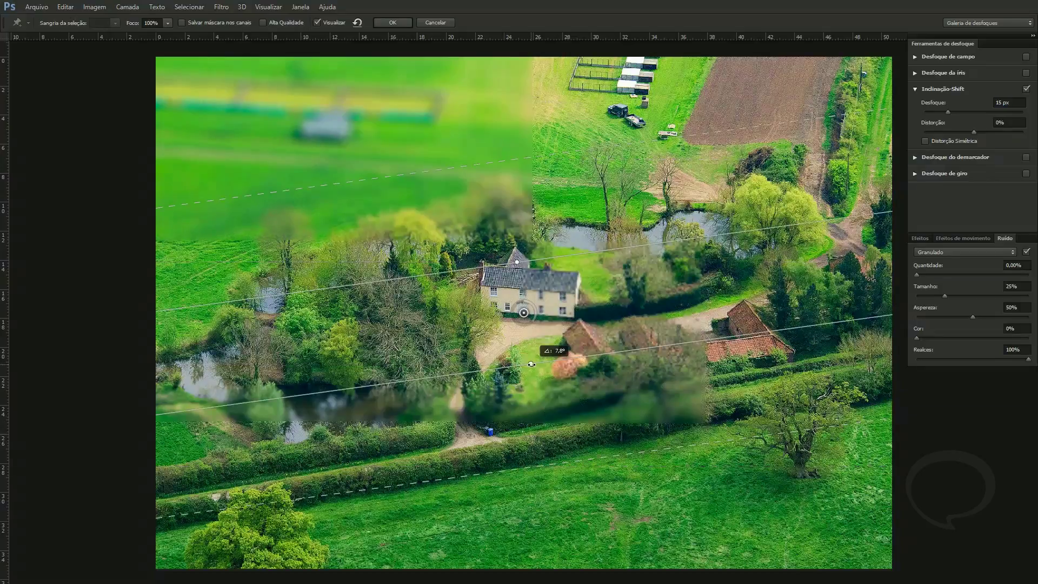
click(393, 24)
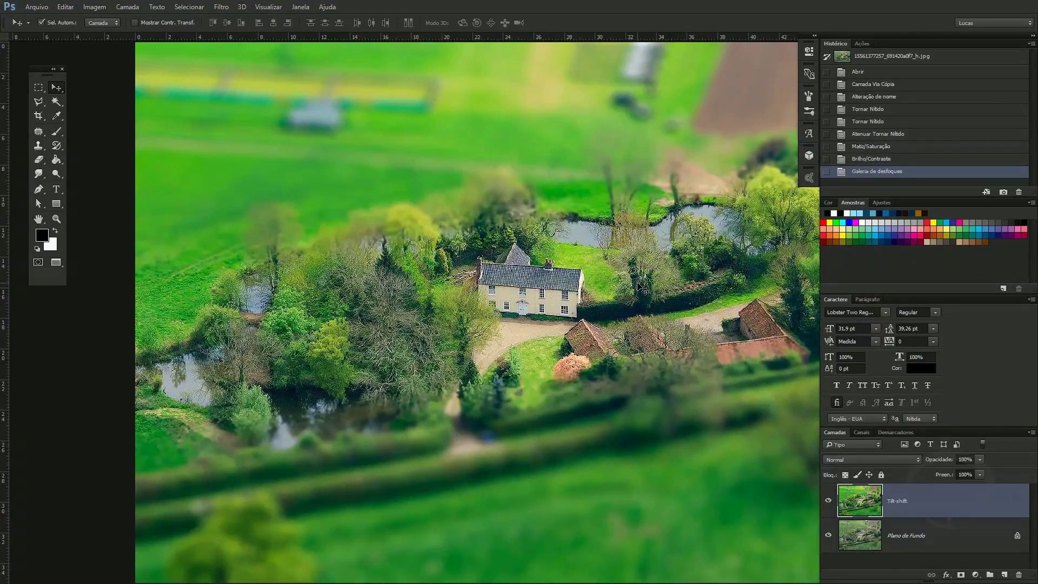
key(ctrl+minus)
key(ctrl+plus)
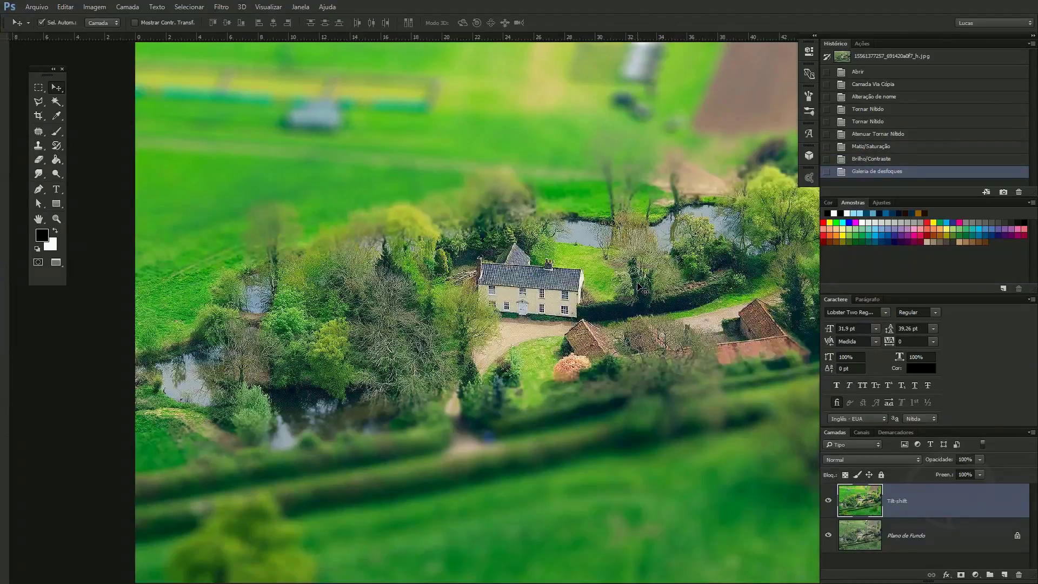
key(ctrl+minus)
key(ctrl+plus)
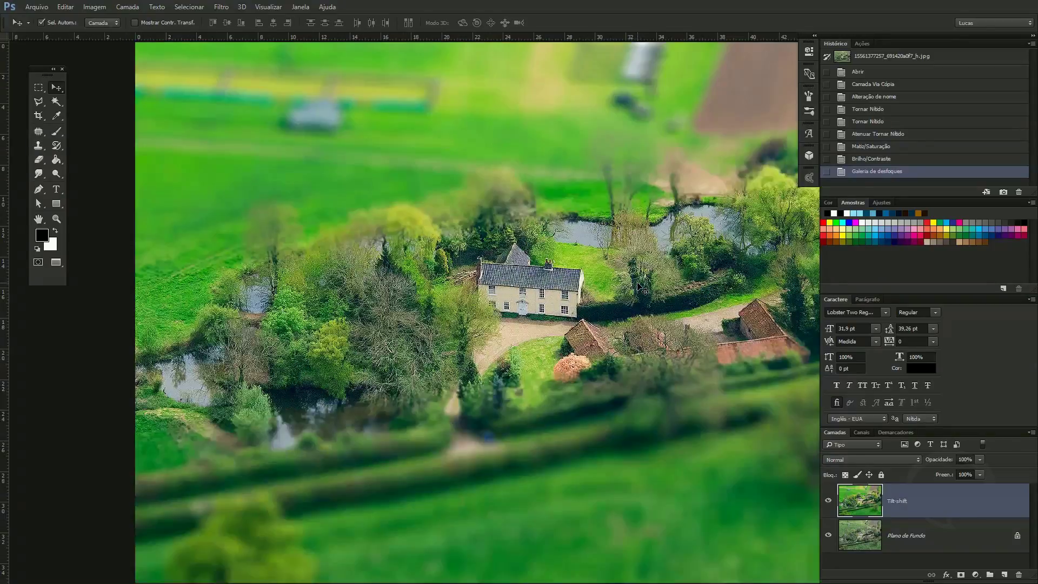
key(ctrl+z)
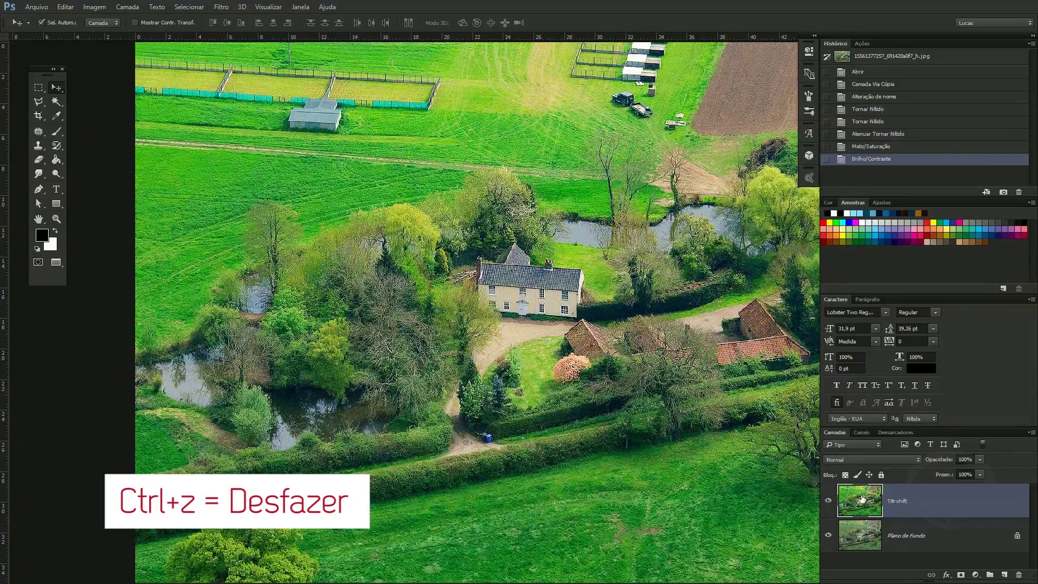
Duplicate the Tilt-shift layer into a new 'Tilt-shift copiar' layer on top
key(ctrl+j)
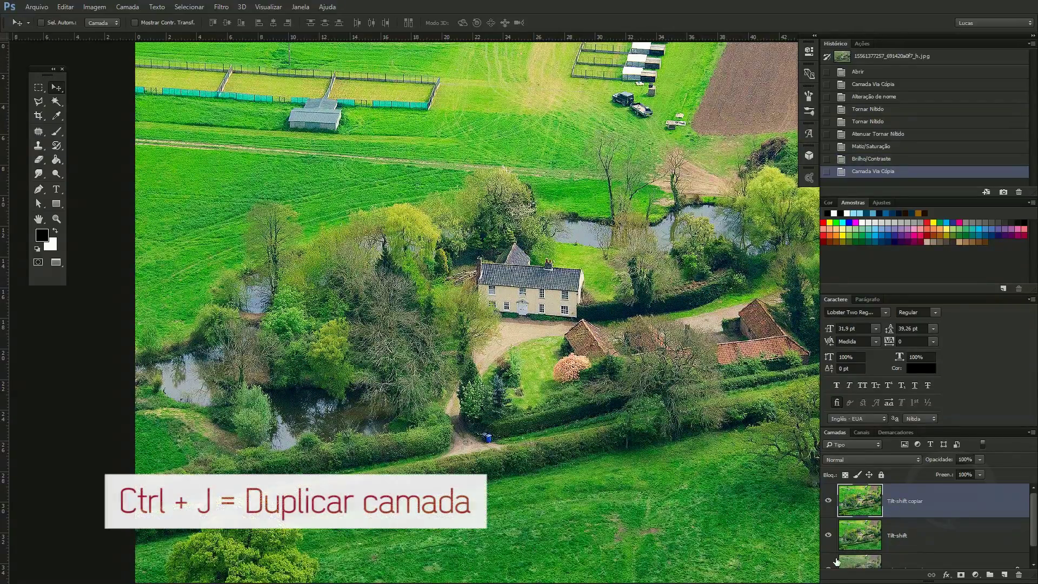
scroll(836, 562, down, 1)
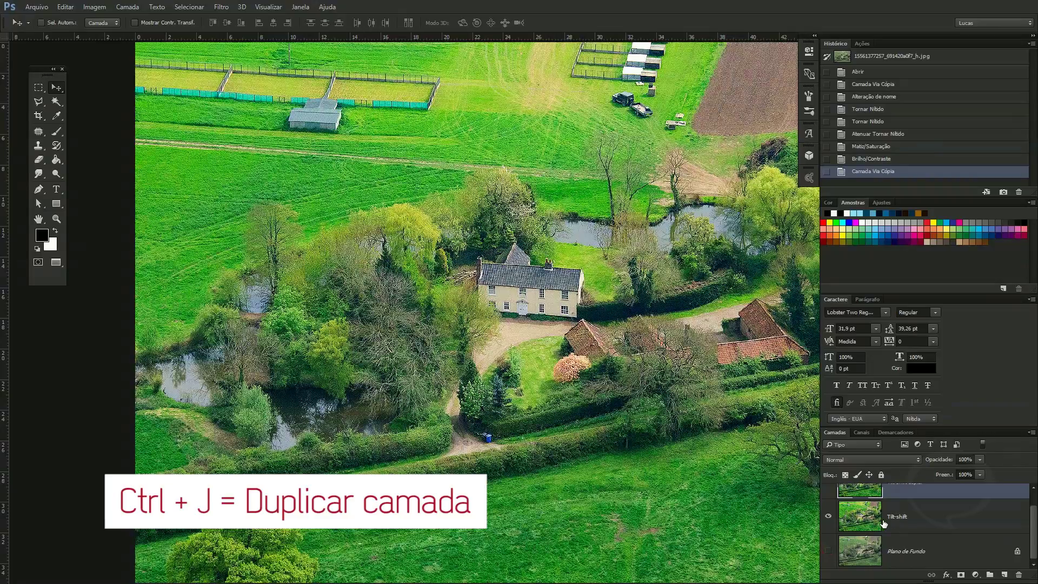
scroll(883, 523, up, 1)
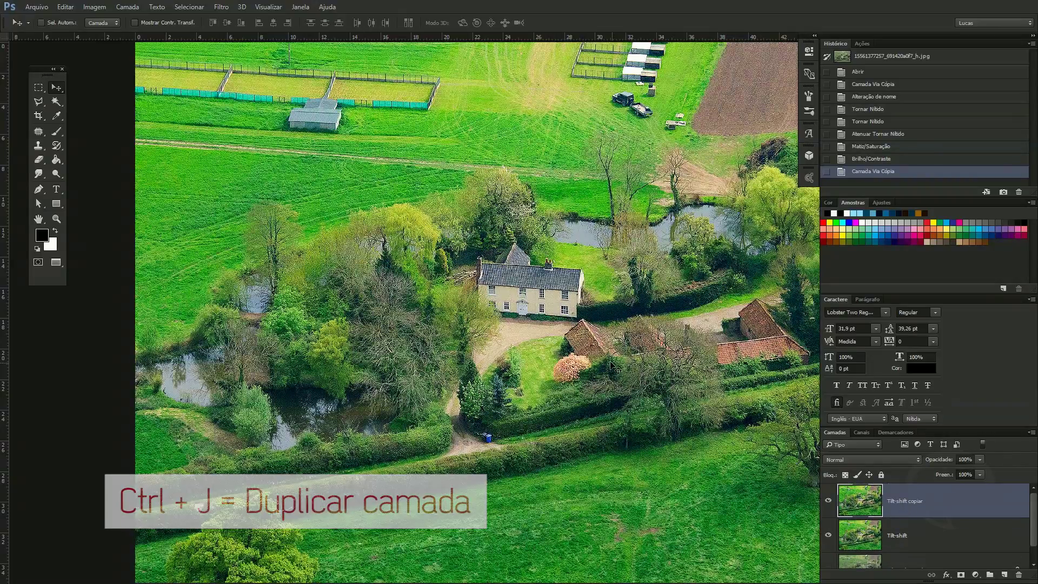
drag(606, 360, 578, 361)
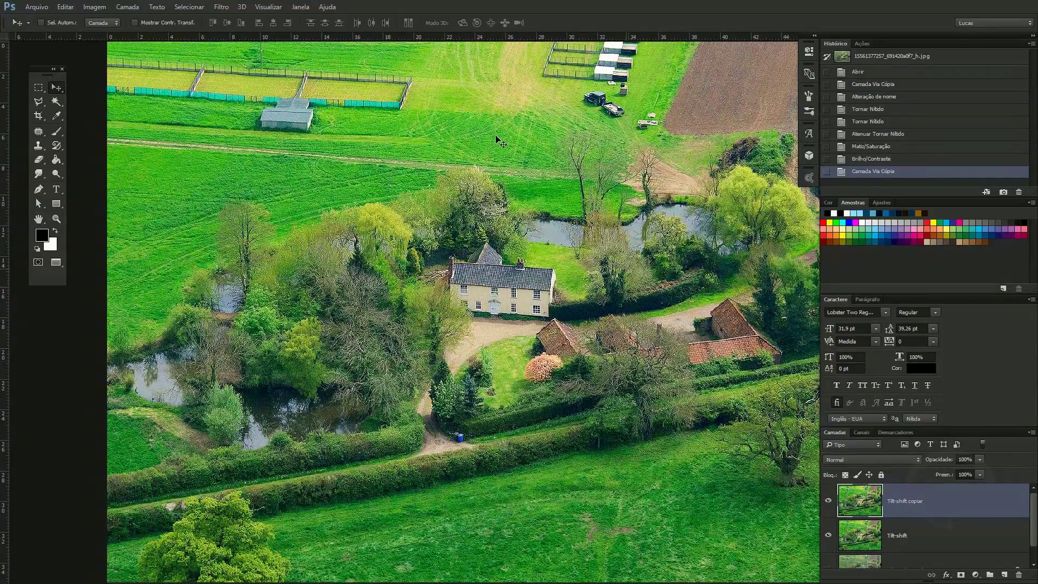
click(221, 7)
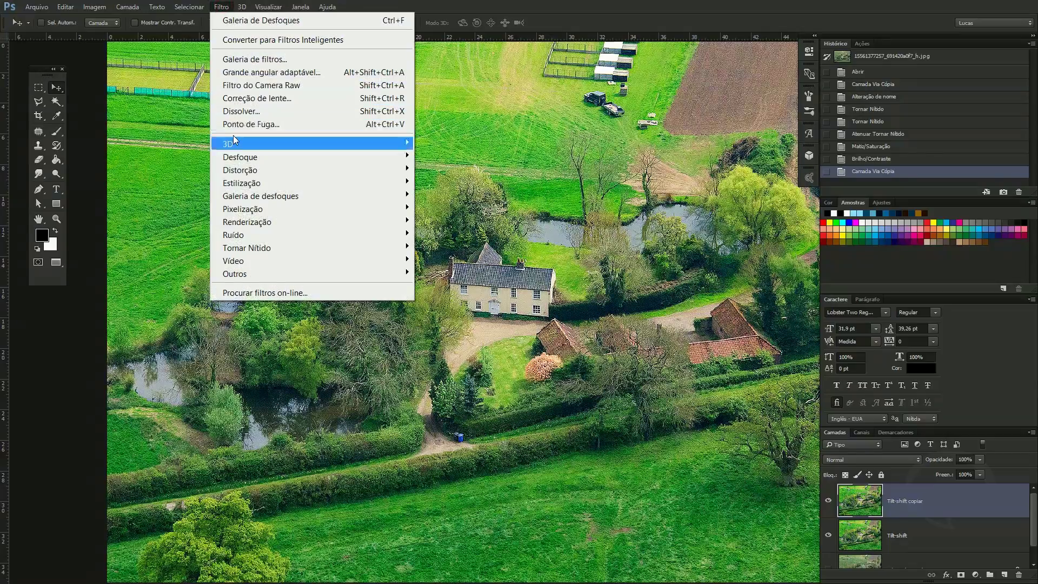
Apply Lens Blur to Tilt-shift copiar with radius 22 and iris rotation 97
mouse_move(240, 156)
click(166, 195)
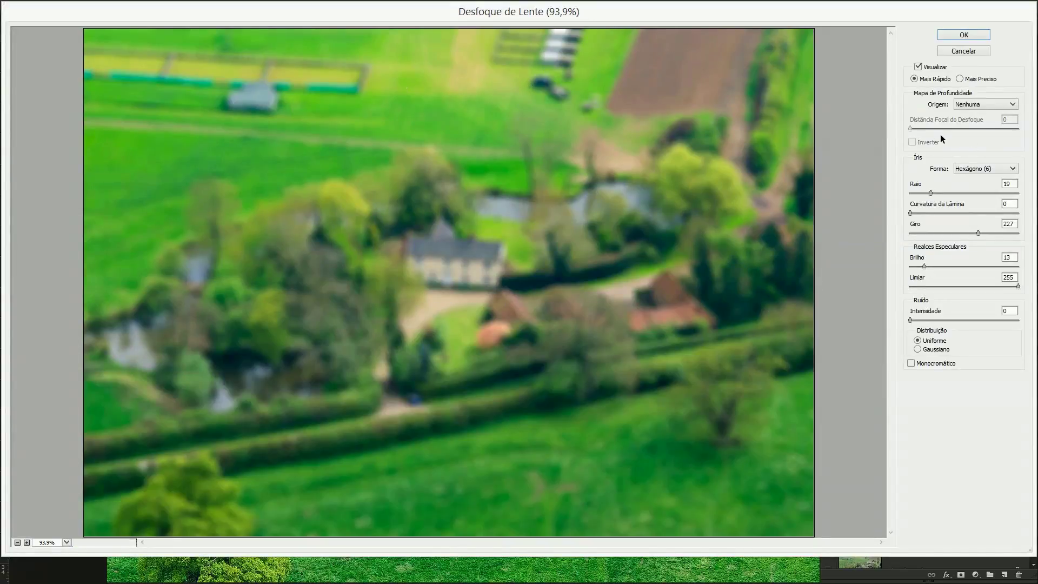
drag(930, 192, 933, 193)
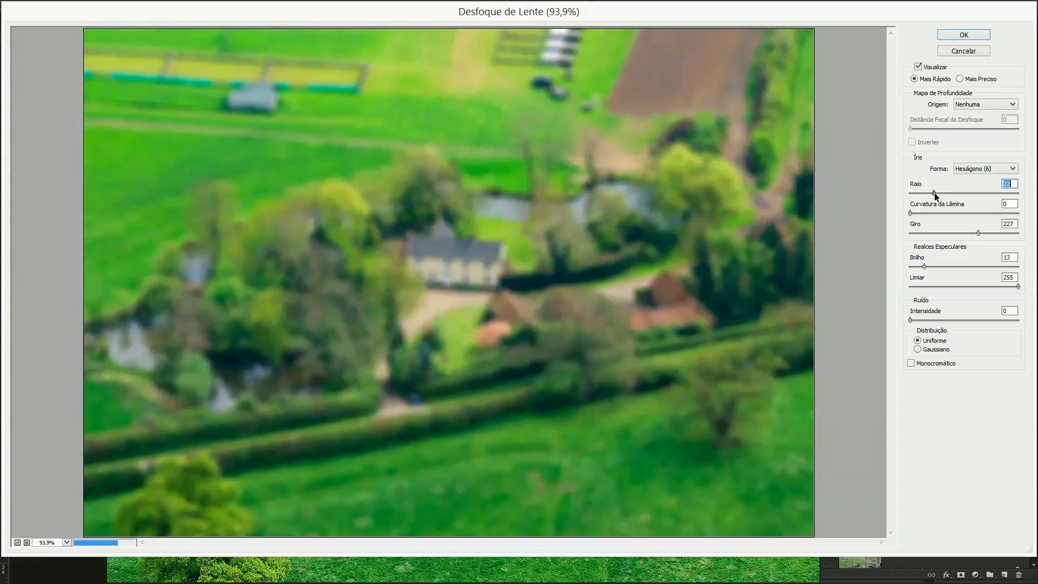
drag(965, 234, 938, 233)
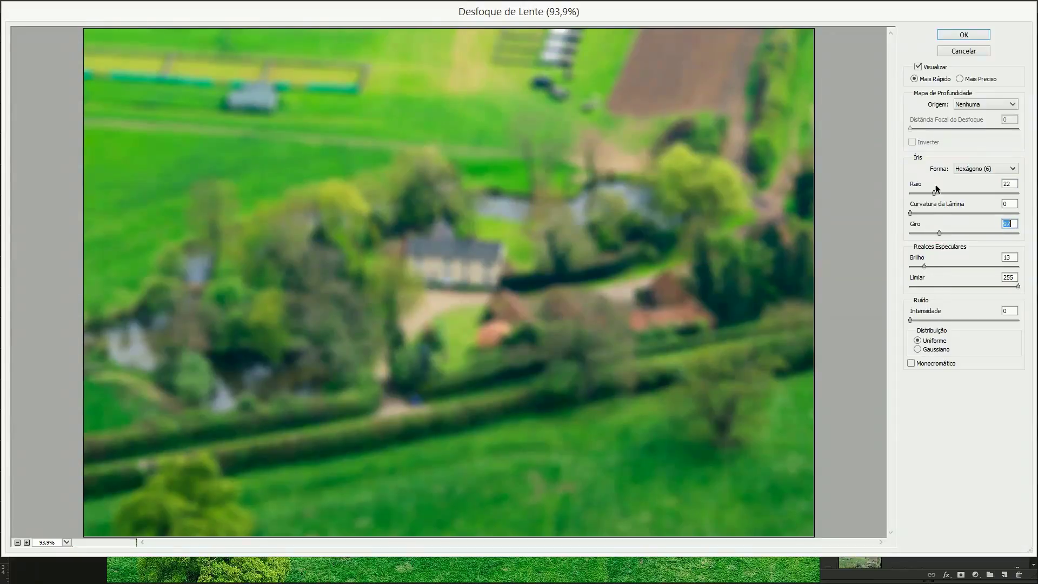
click(963, 36)
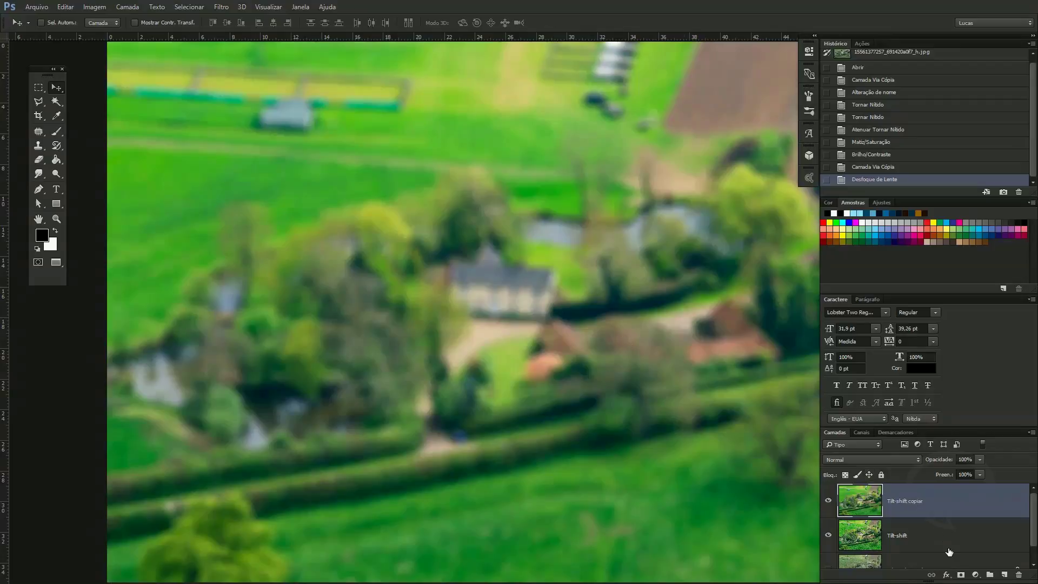
Add a white layer mask to Tilt-shift copiar and toggle its visibility to compare with the original
click(960, 575)
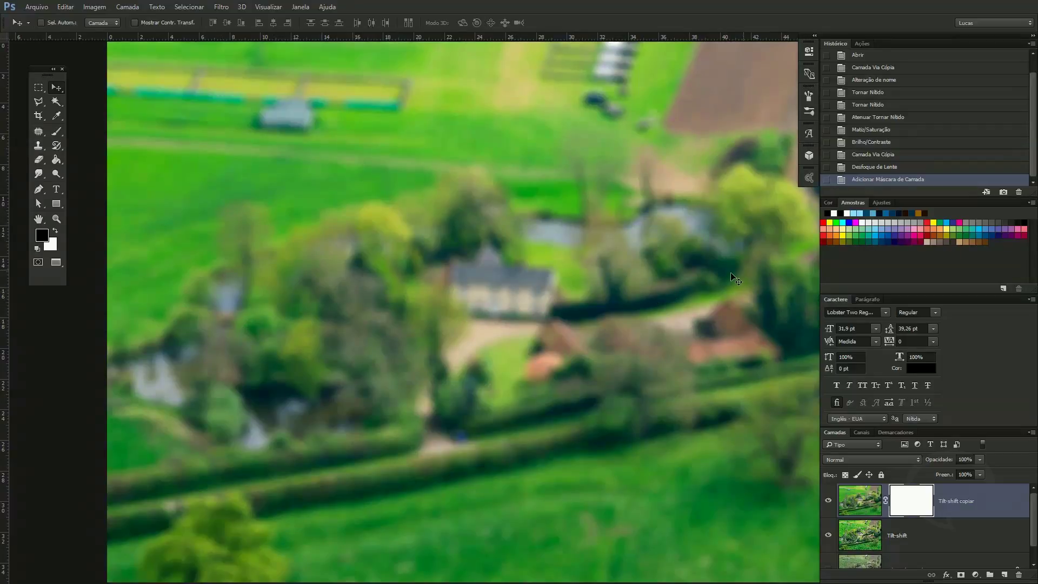
click(828, 500)
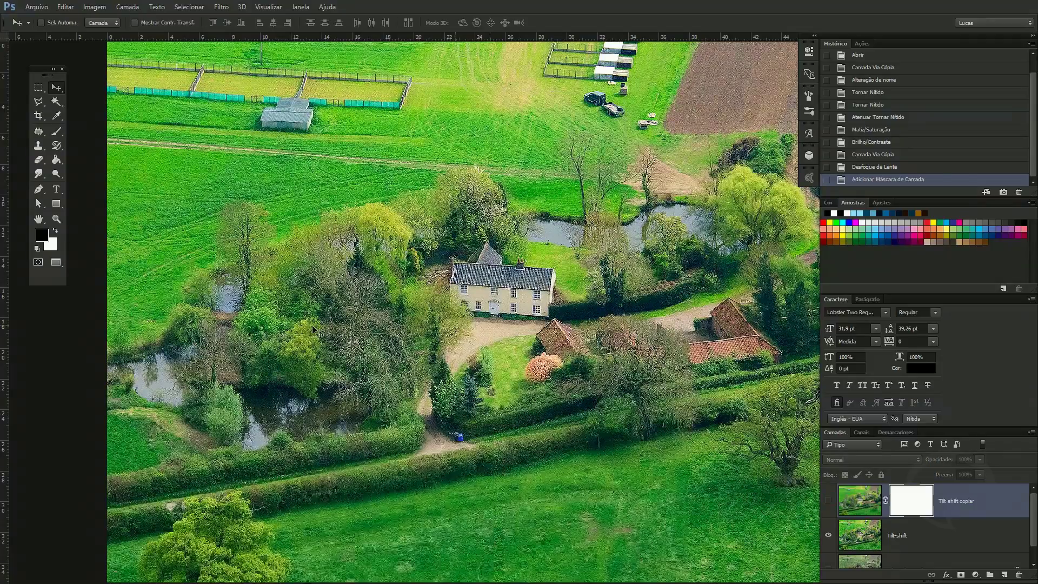
click(828, 500)
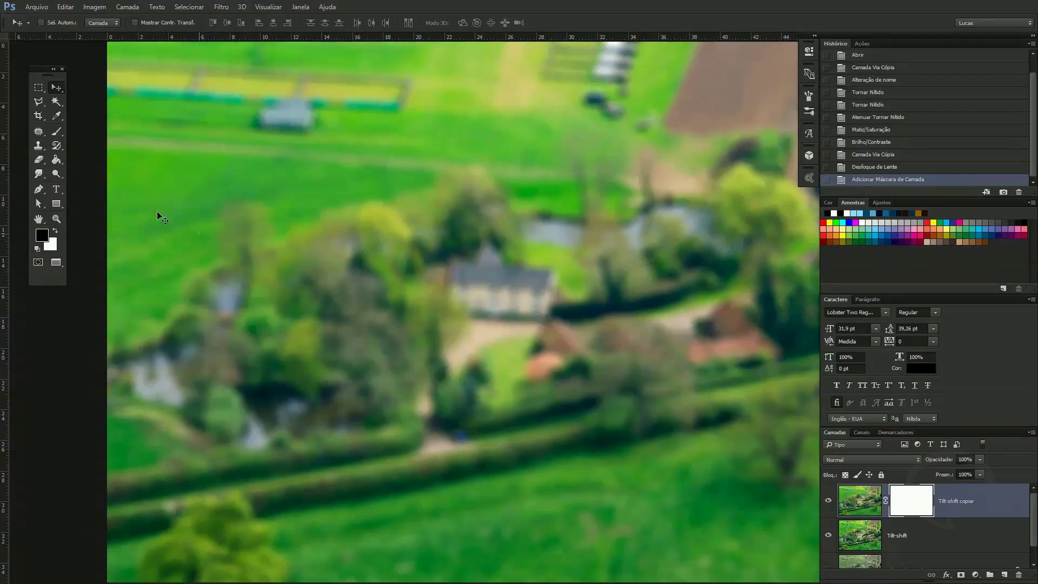
click(58, 132)
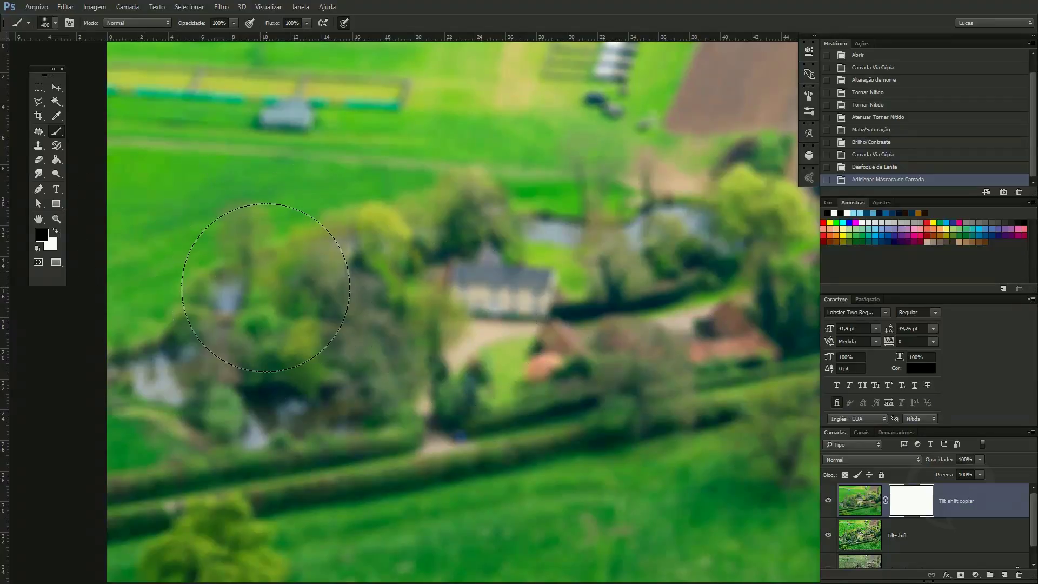
Trial-paint black on the mask over the trees, house and pond, then undo the stroke
key(x)
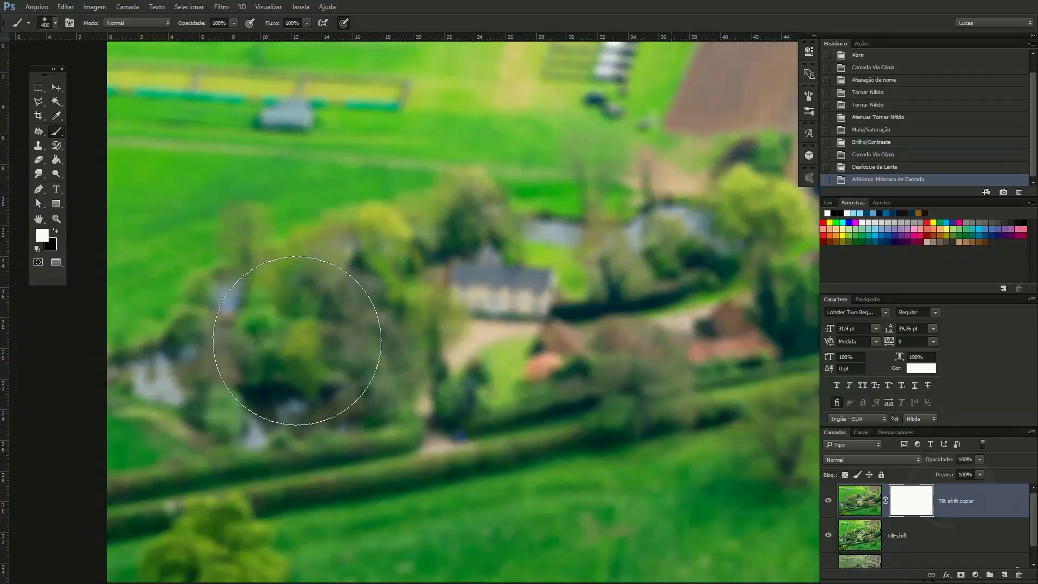
key(x)
drag(346, 303, 373, 330)
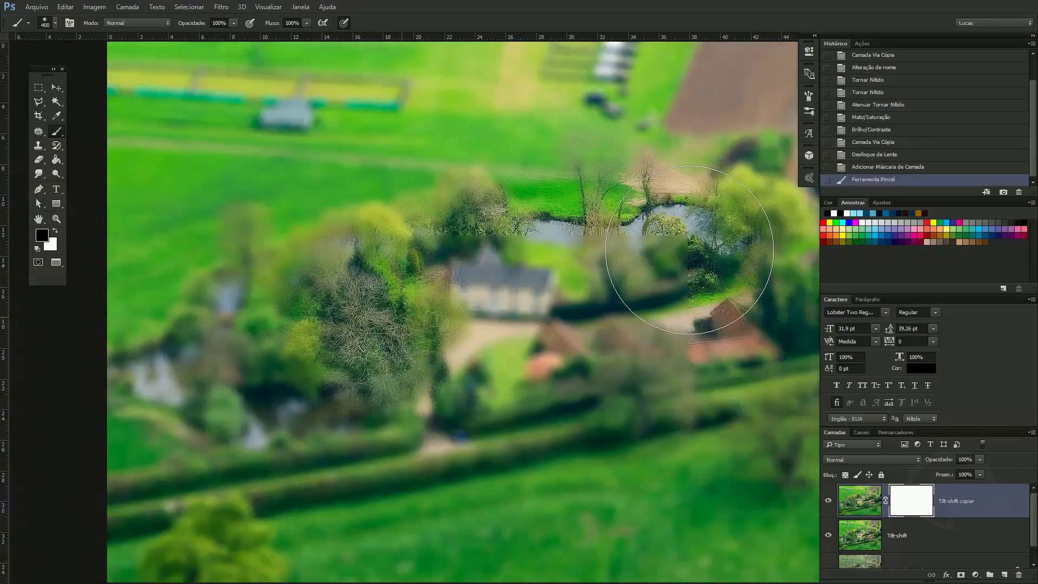
drag(690, 250, 602, 359)
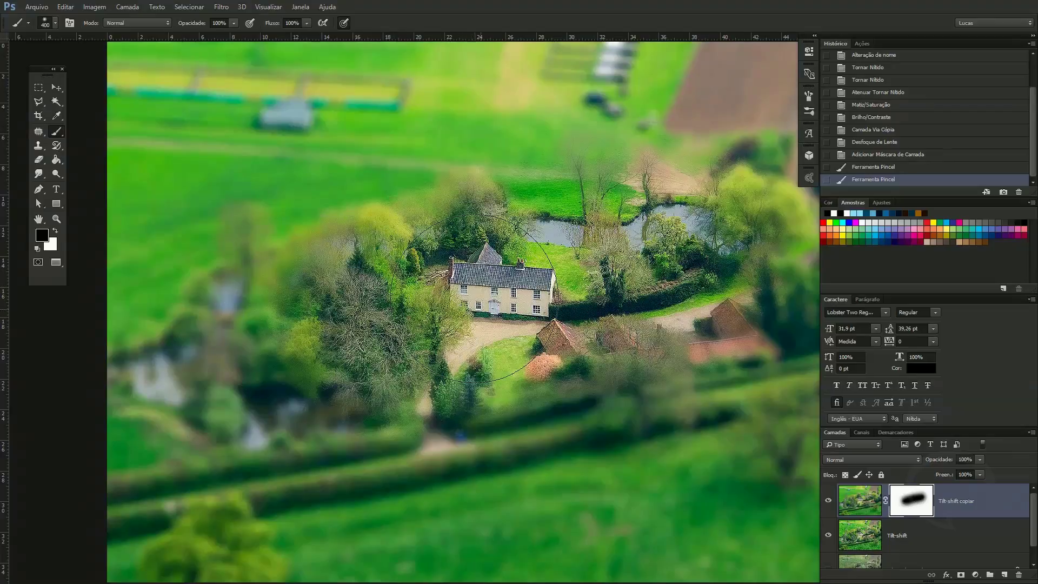
key(ctrl+z)
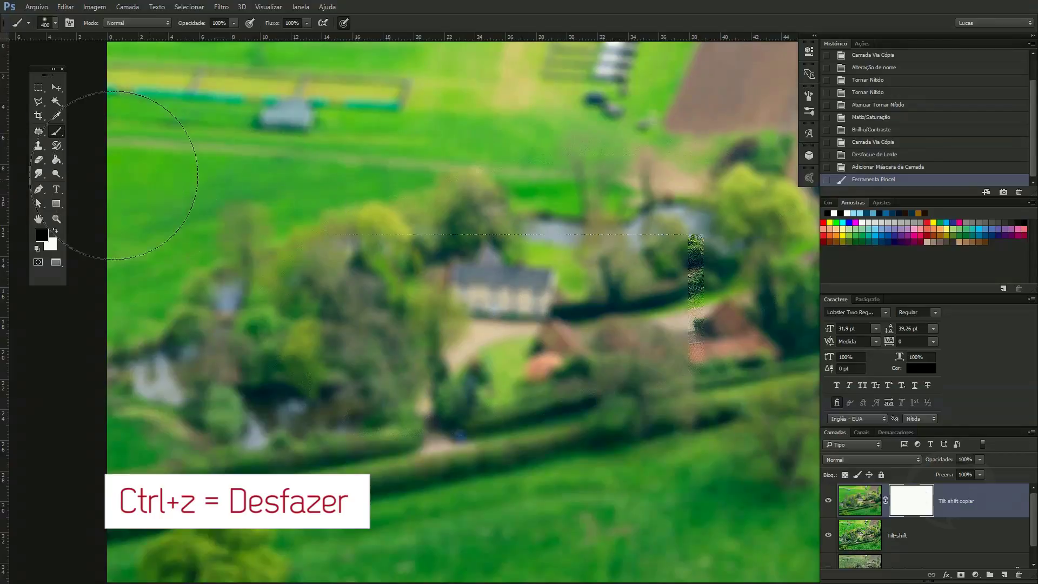
Switch to the Gradient tool and bring up the Gradient Editor
click(56, 160)
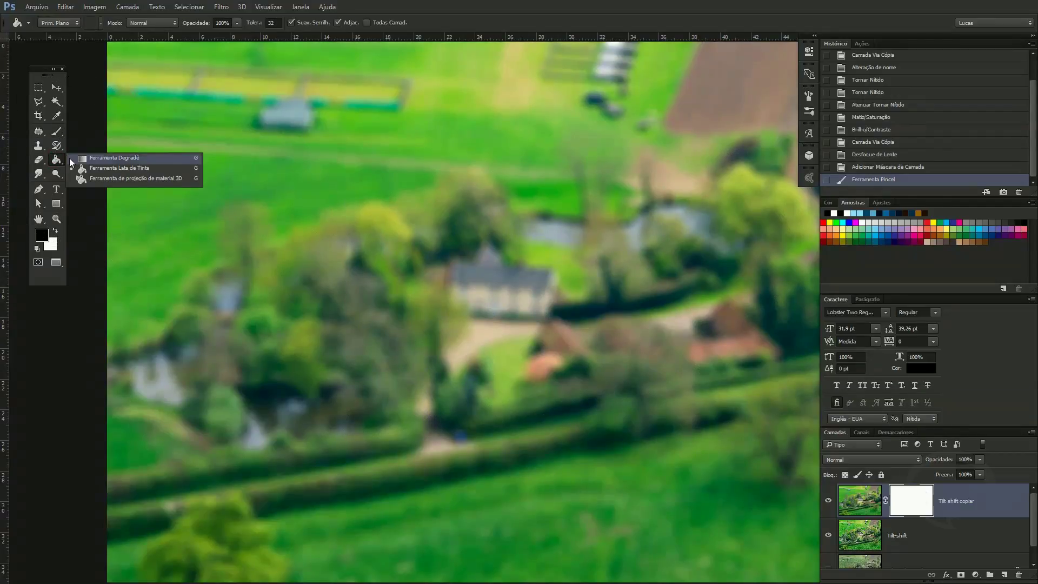
click(105, 158)
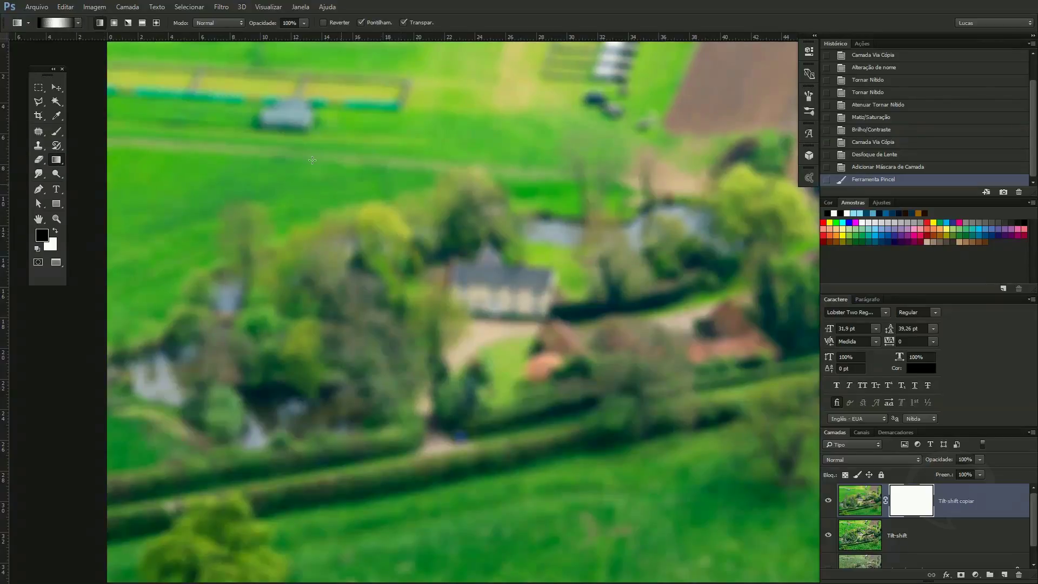
click(56, 23)
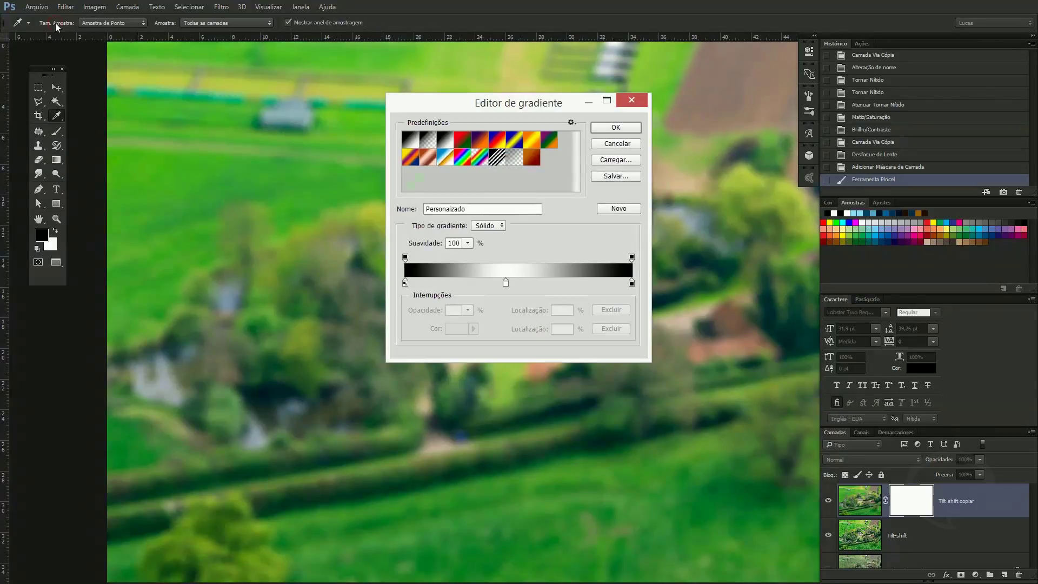
Add a black stop near 25% and set the right-end stop to white (ffffff)
mouse_move(417, 284)
mouse_down()
mouse_move(524, 282)
mouse_move(400, 282)
mouse_up()
click(631, 283)
double_click(631, 283)
text(ffffff)
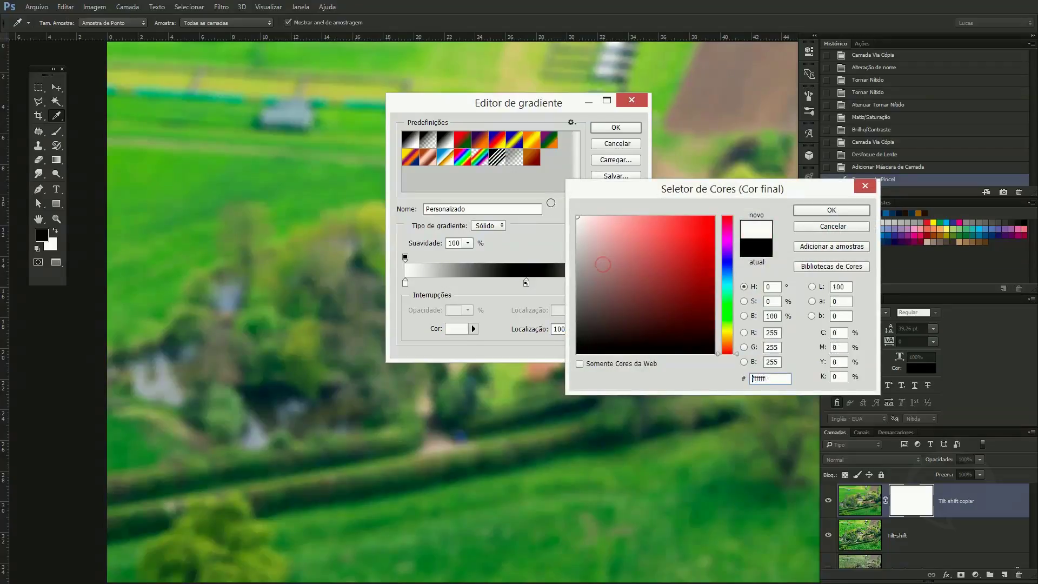
click(811, 211)
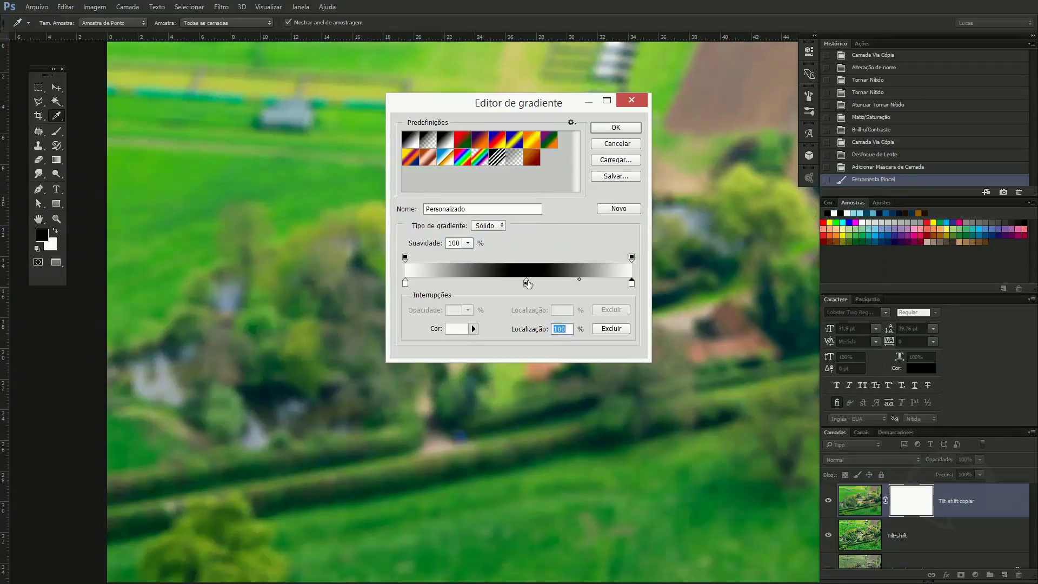
Tidy the stops and midpoints into a white-black-white gradient and confirm it
click(521, 282)
mouse_move(521, 283)
mouse_down()
mouse_move(512, 298)
mouse_move(513, 283)
mouse_up()
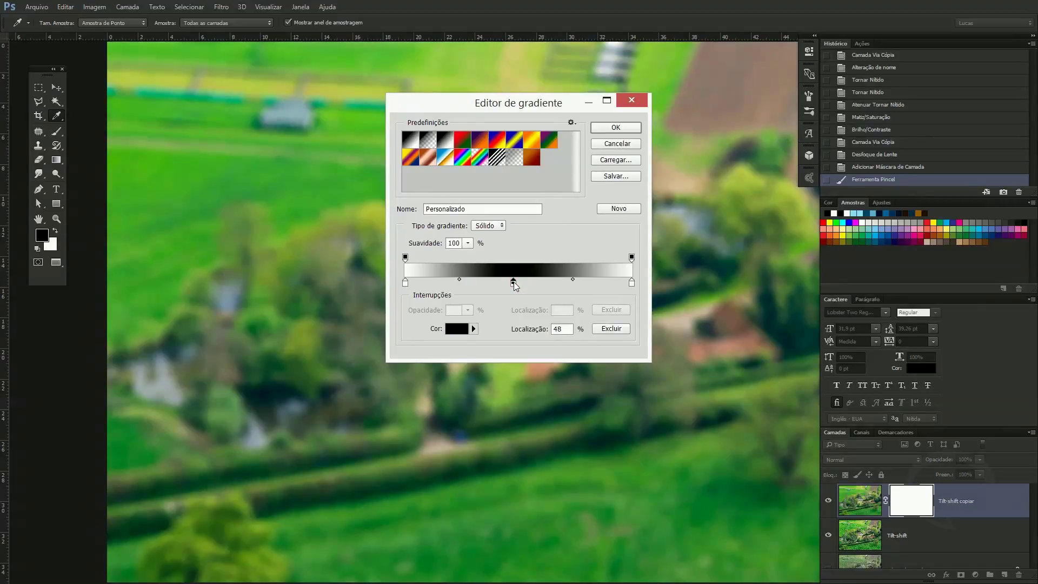
mouse_move(573, 279)
mouse_down()
mouse_move(538, 279)
mouse_move(572, 280)
mouse_up()
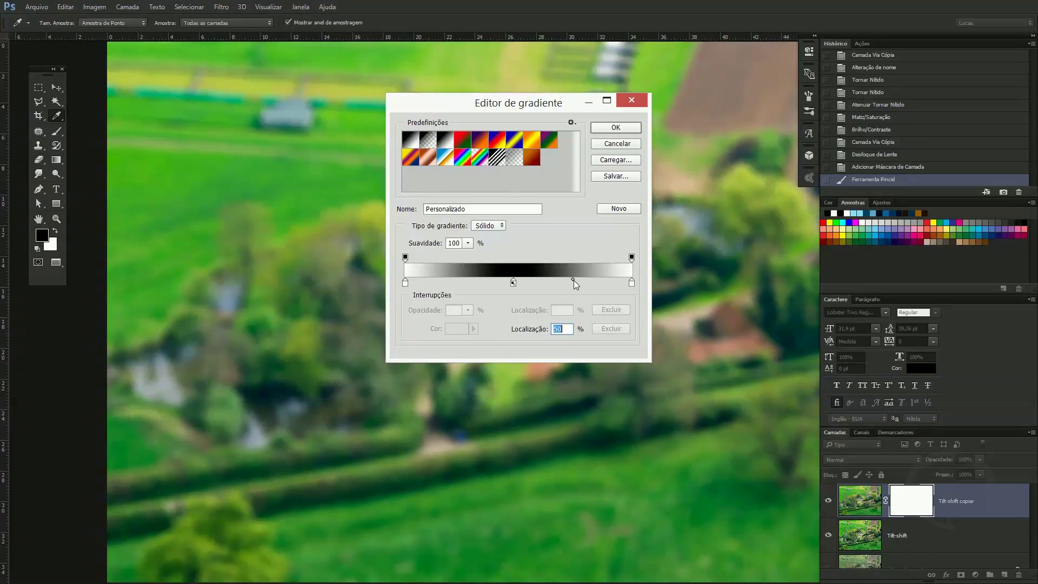
click(552, 282)
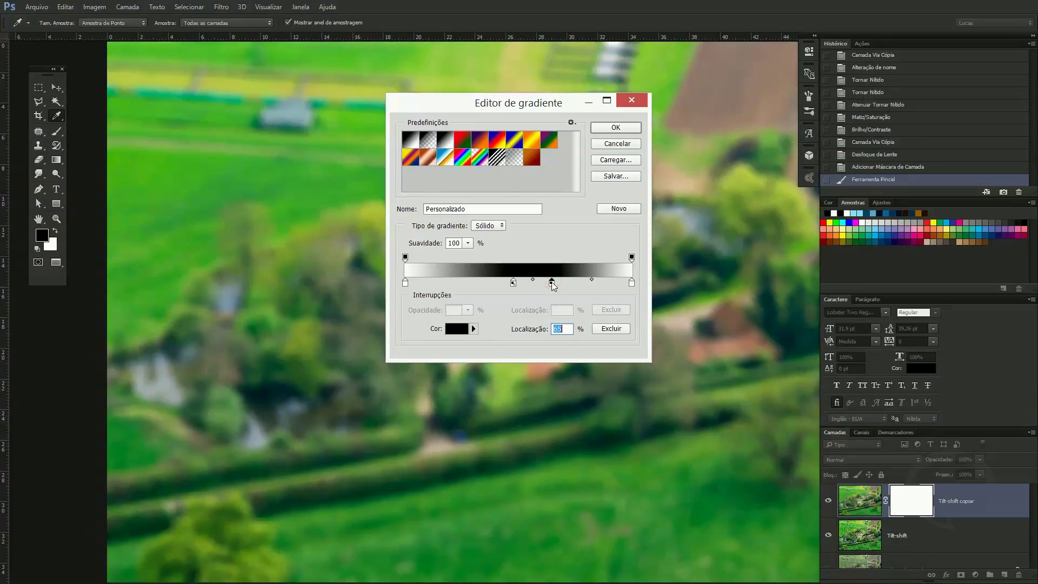
drag(554, 307, 552, 304)
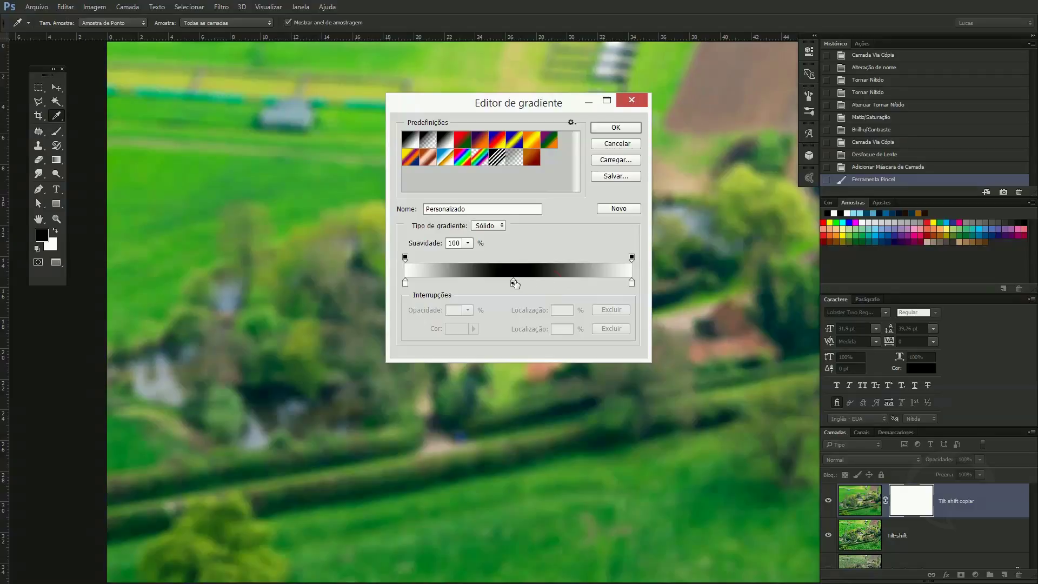
click(539, 282)
drag(539, 282, 542, 298)
click(612, 128)
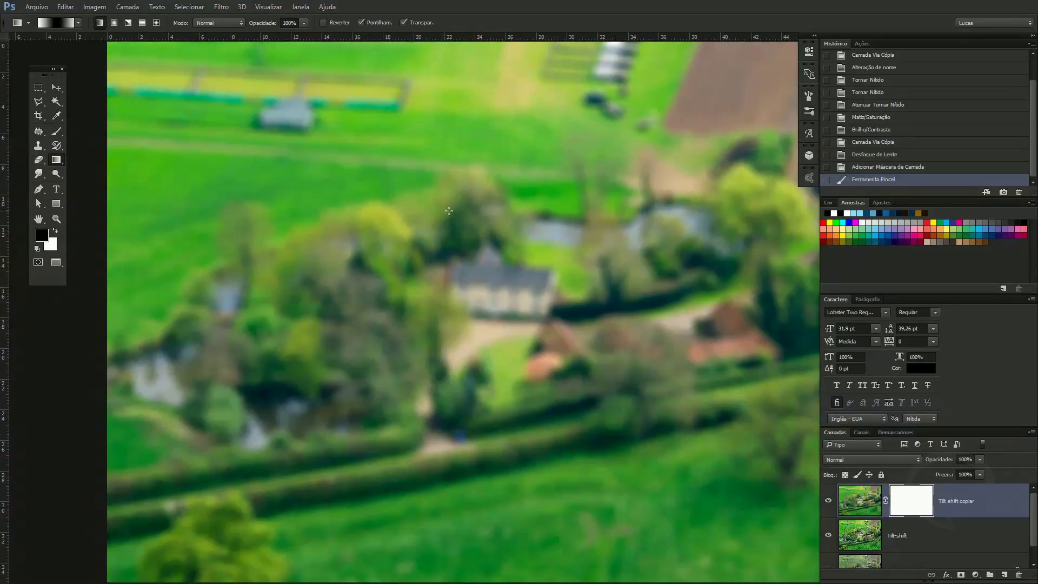
Drag a vertical white-black-white gradient over the mask, keeping the farmhouse band sharp
drag(463, 214, 475, 258)
drag(503, 380, 521, 458)
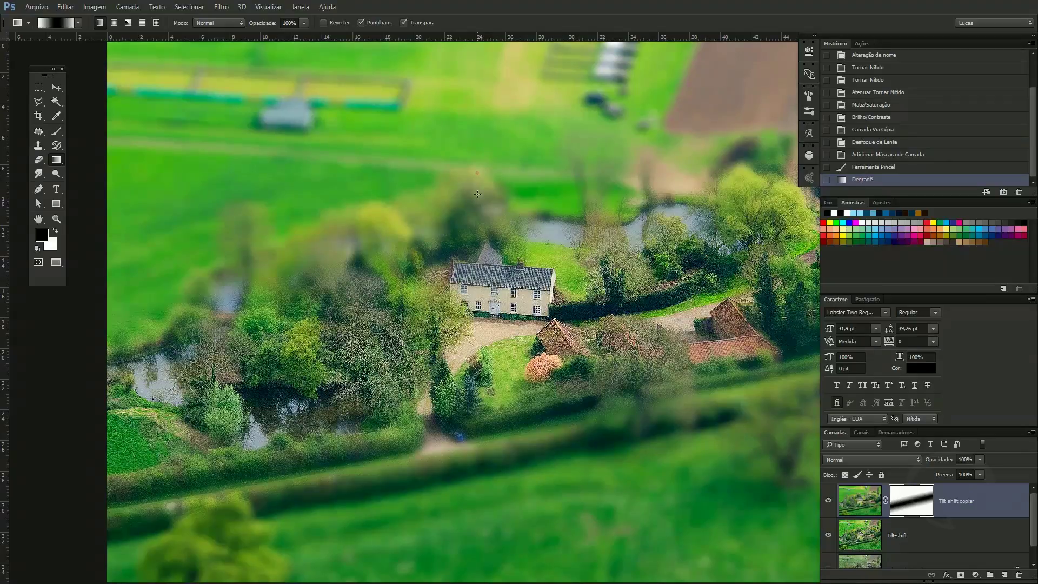
drag(505, 366, 476, 173)
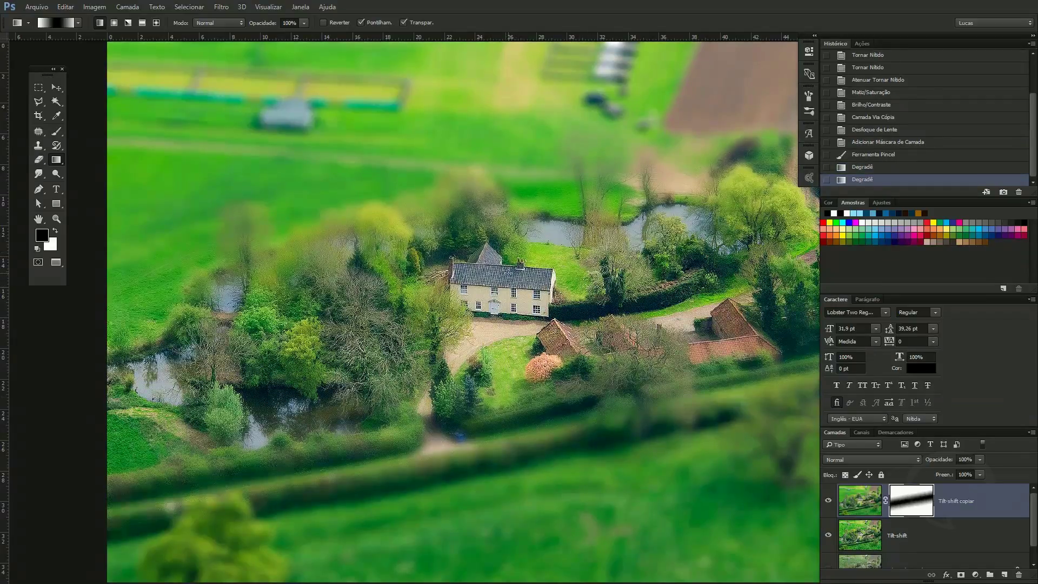
scroll(511, 277, down, 1)
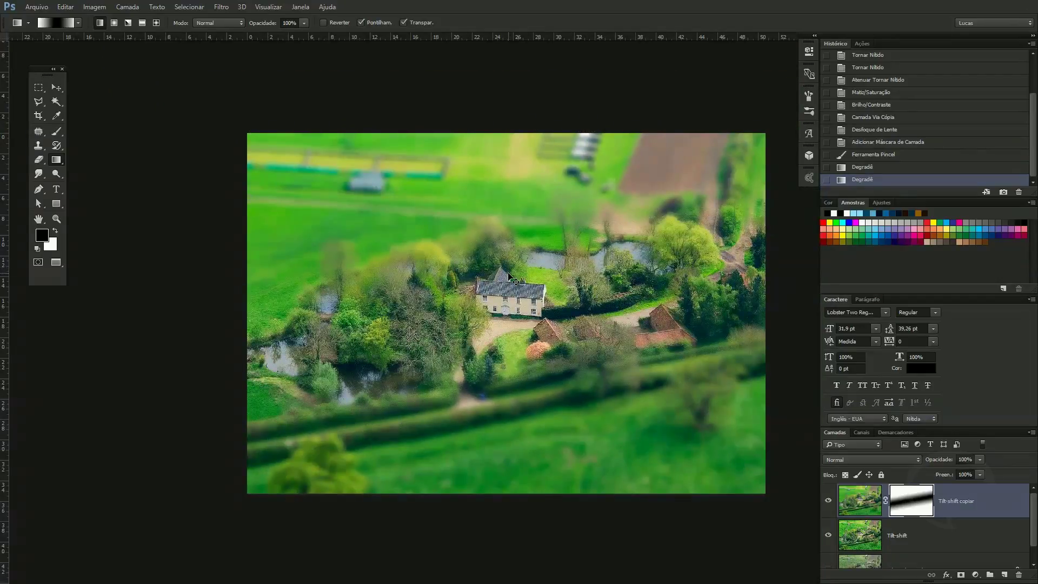
scroll(511, 277, up, 1)
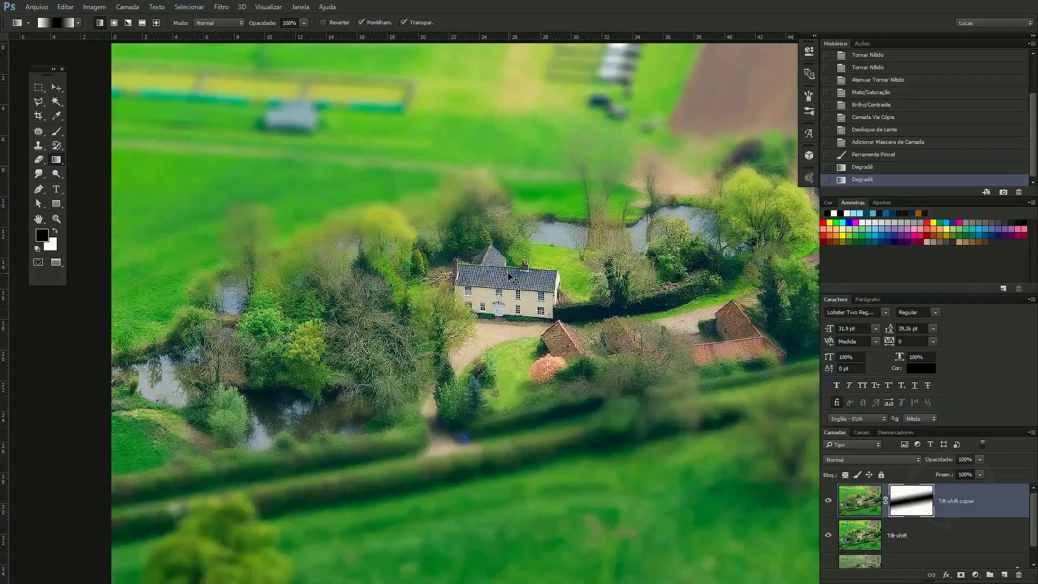